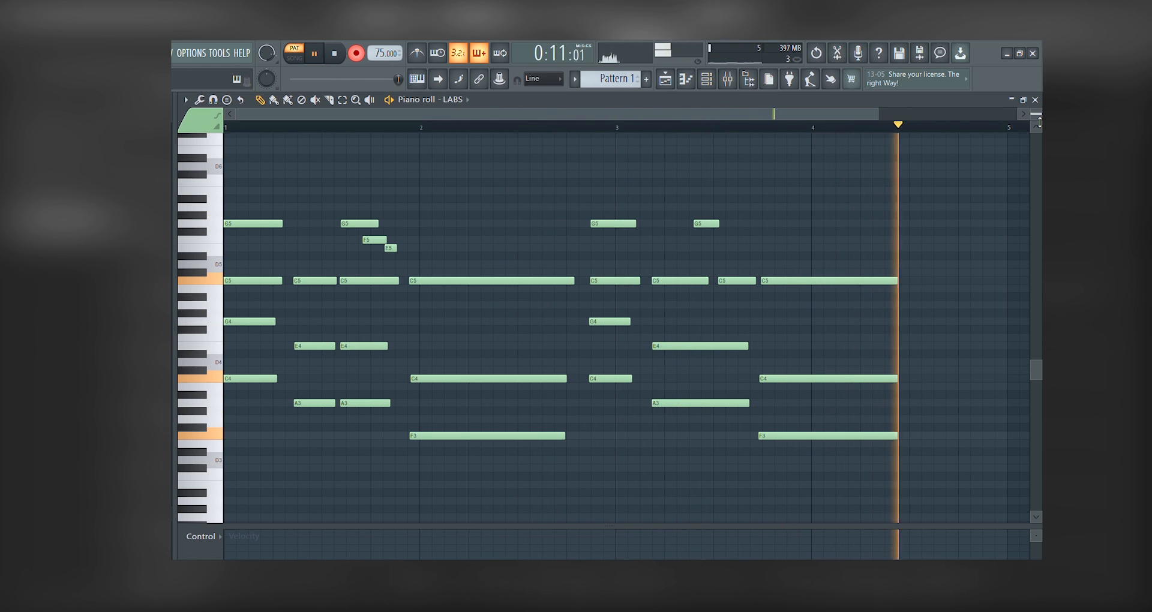
- Stop the recording and move the C5, C4 and F3 chord notes onto the start of bar 2
key(space)
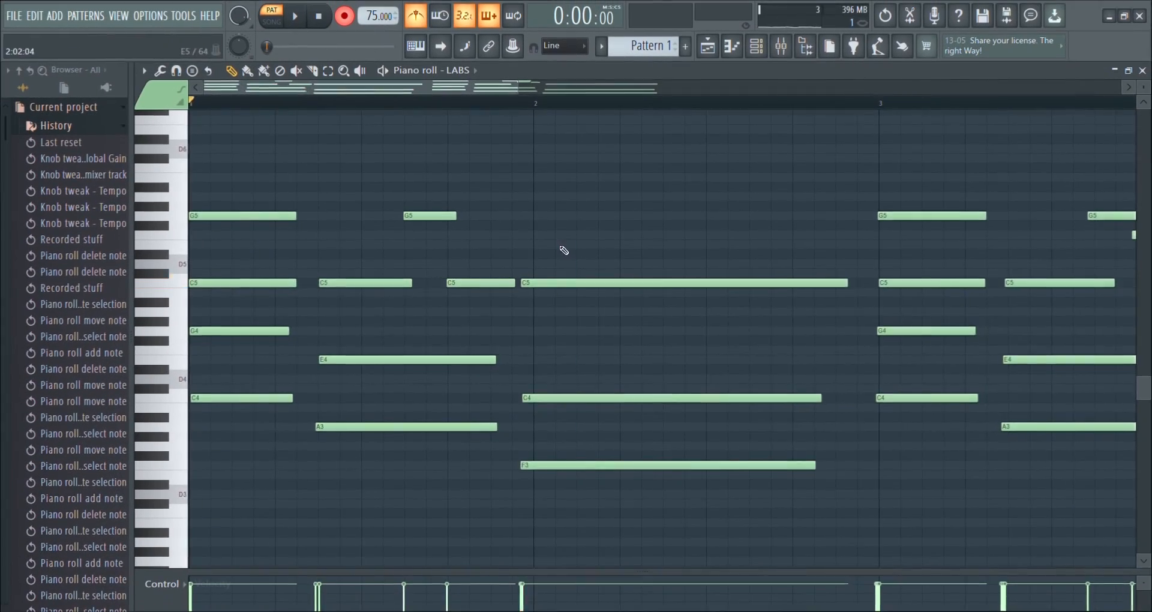
drag(507, 264, 576, 480)
drag(552, 398, 564, 398)
scroll(720, 336, up, 1)
- Nudge the mistimed chord and melody notes in bars 3 and 4 slightly forward in time so they line up with the grid
drag(411, 198, 446, 399)
drag(612, 420, 619, 420)
drag(728, 213, 735, 213)
drag(900, 461, 918, 462)
scroll(923, 427, down, 3)
- Turn off record mode and play back the corrected pattern from the start
click(344, 15)
key(space)
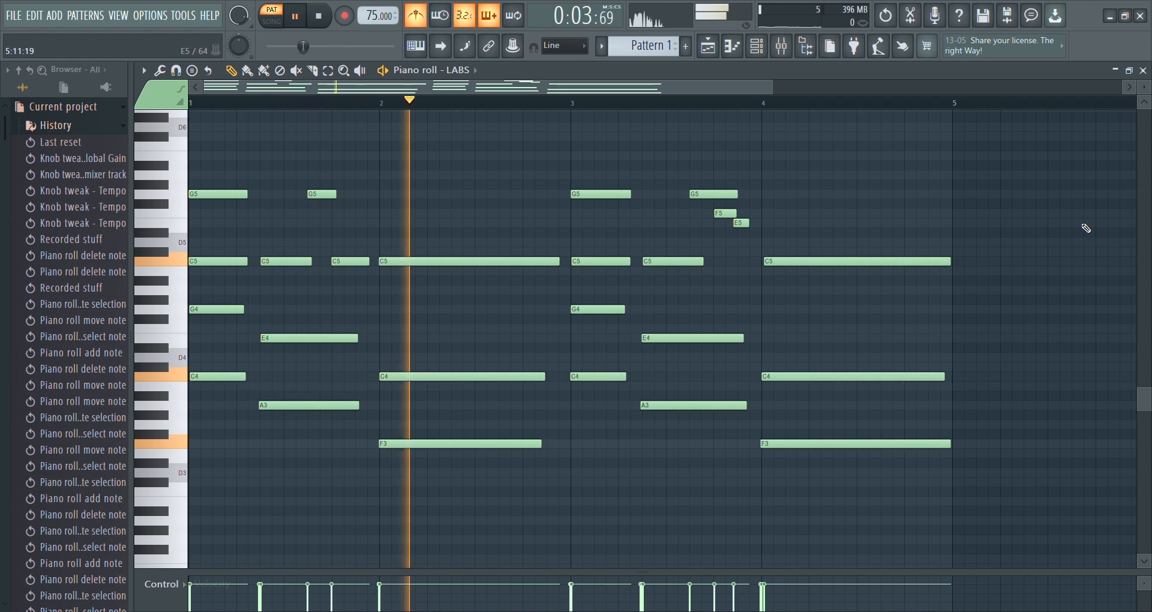
key(space)
- Lengthen the last C5, E4 and A3 notes of bar 1 to the start of bar 2, and the bar 2 chord nearly to bar 3
drag(771, 87, 418, 87)
drag(639, 338, 681, 338)
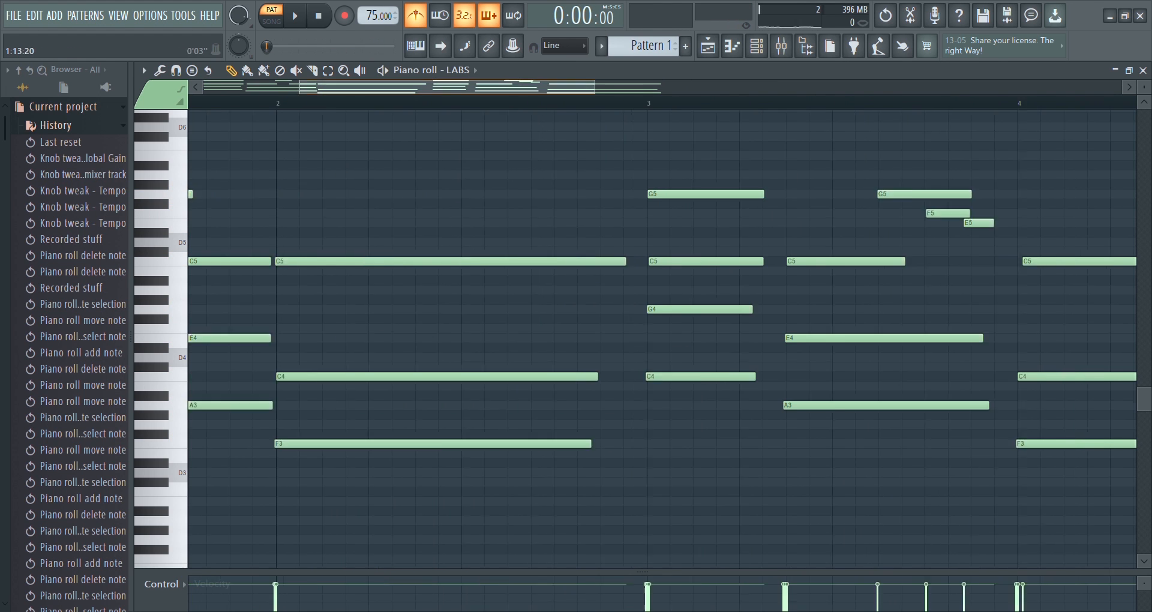
drag(595, 377, 637, 377)
- Lengthen the F5, E5, E4 and A3 notes in the second half of bar 3 so the phrase runs up to bar 4
drag(530, 124, 525, 300)
drag(542, 194, 566, 226)
drag(566, 296, 545, 432)
drag(550, 338, 595, 370)
drag(565, 223, 595, 223)
drag(531, 214, 558, 219)
drag(569, 87, 457, 88)
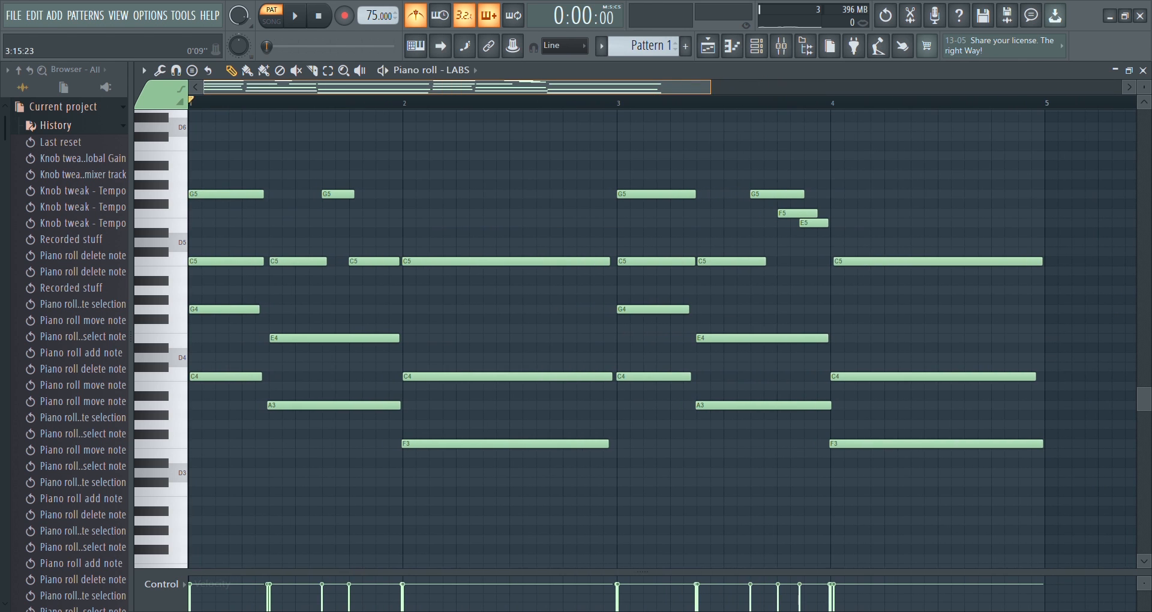
- Play the edited pattern through and turn off the metronome during playback
key(space)
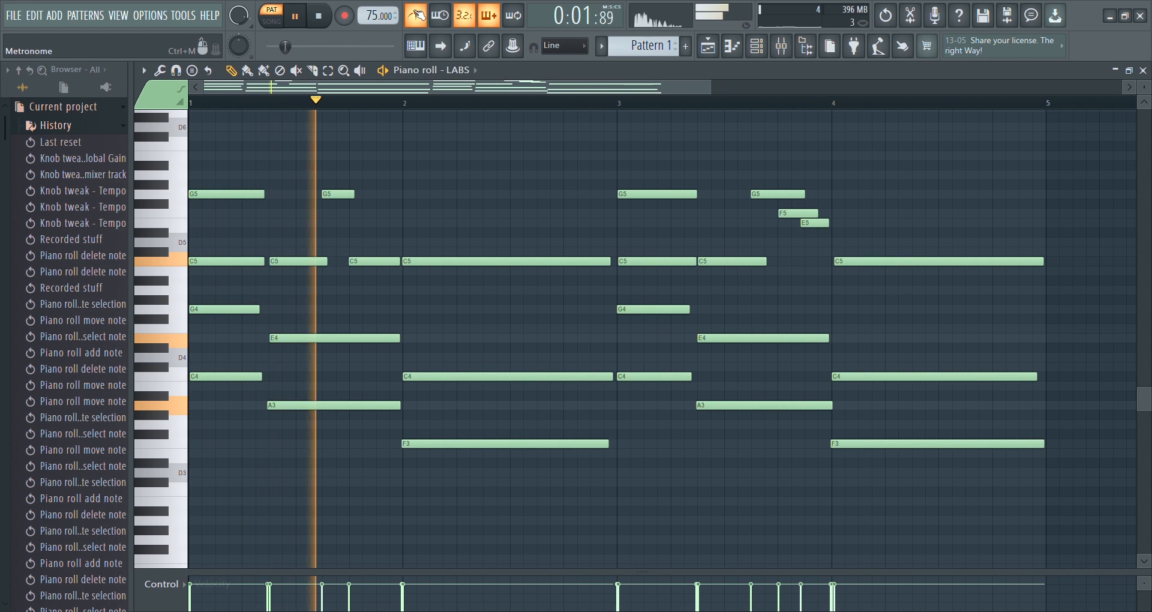
click(417, 16)
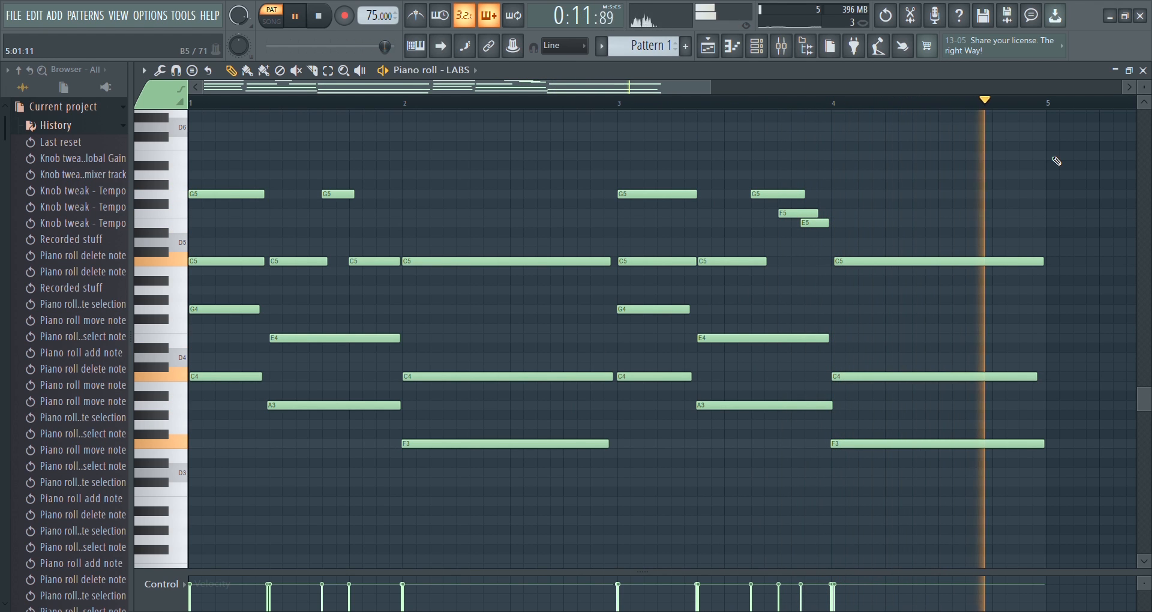
key(space)
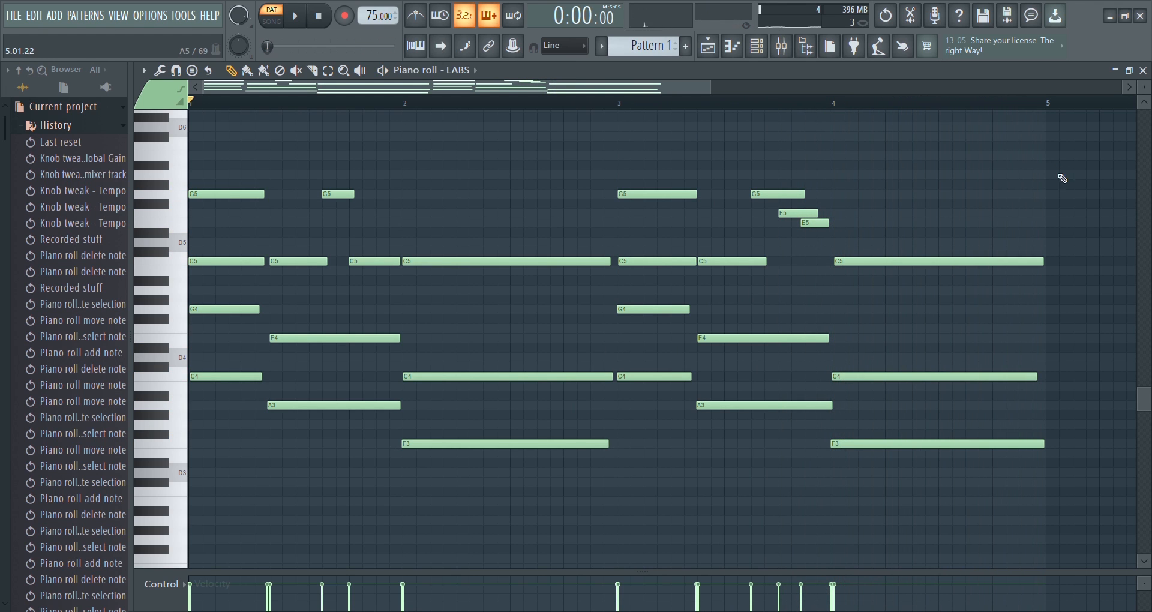
- Open the LABS Soft Piano and try its reverb dial from full down to zero, along with its two vertical sliders
click(764, 55)
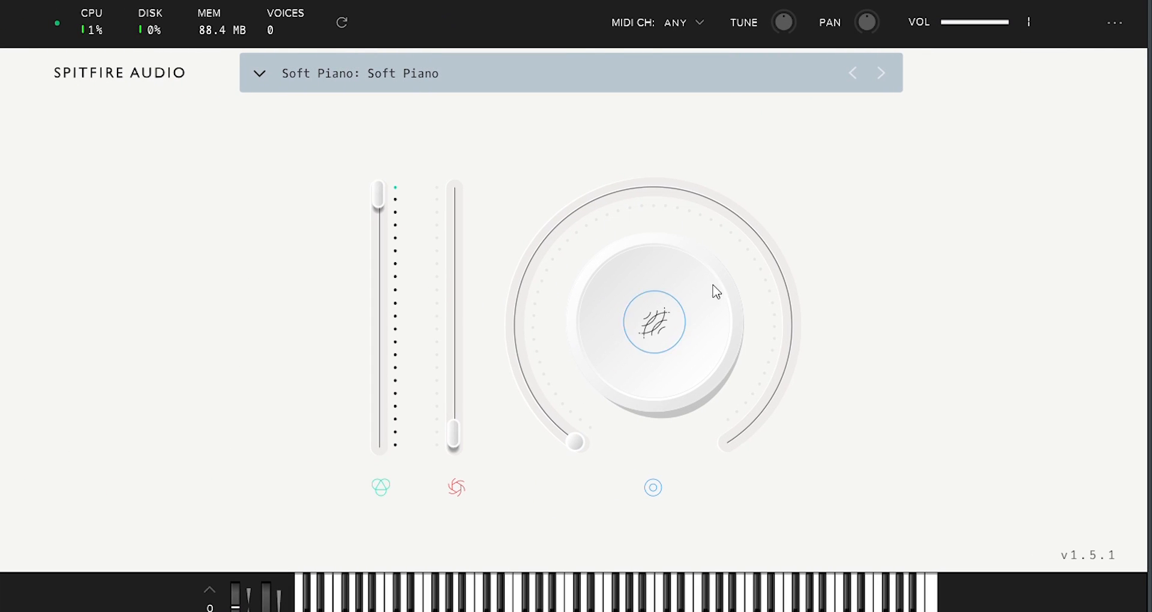
drag(576, 437, 504, 342)
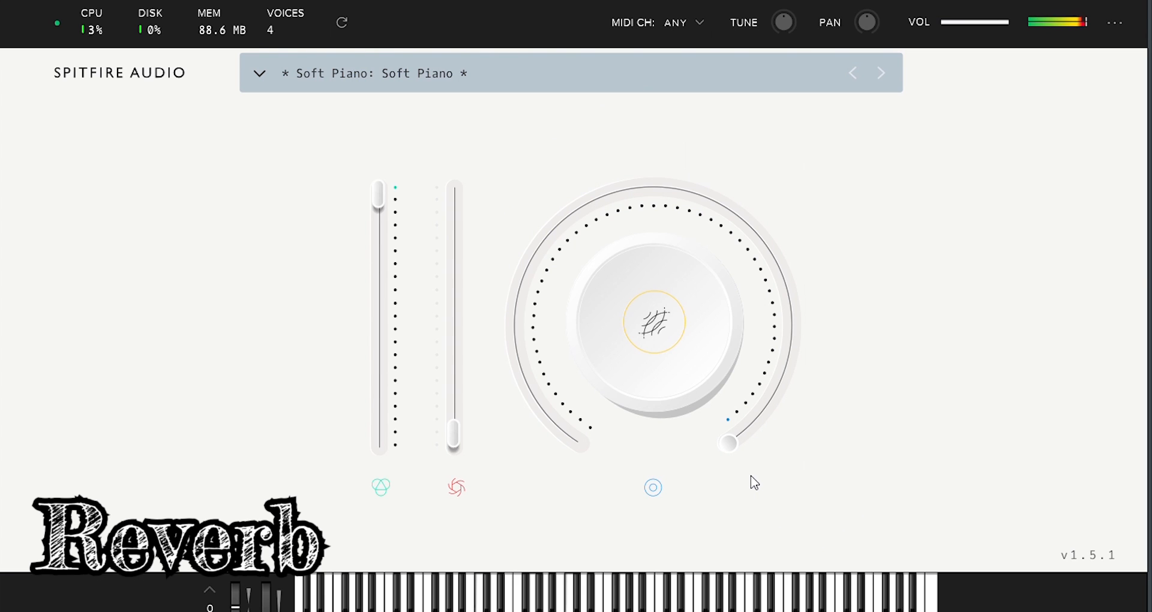
mouse_move(738, 451)
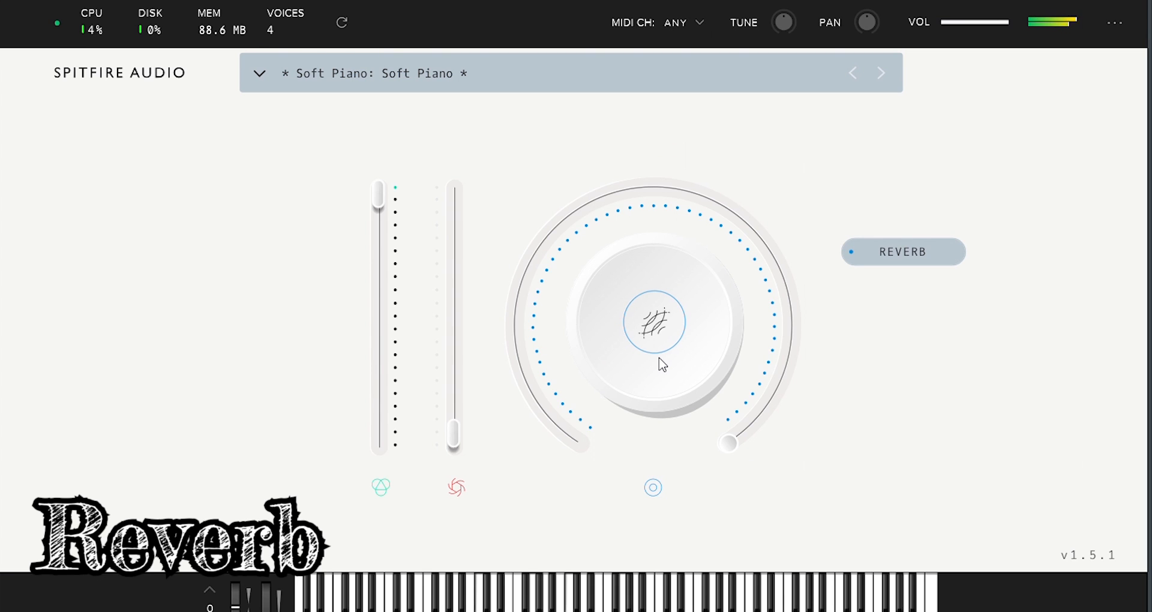
drag(738, 430, 739, 446)
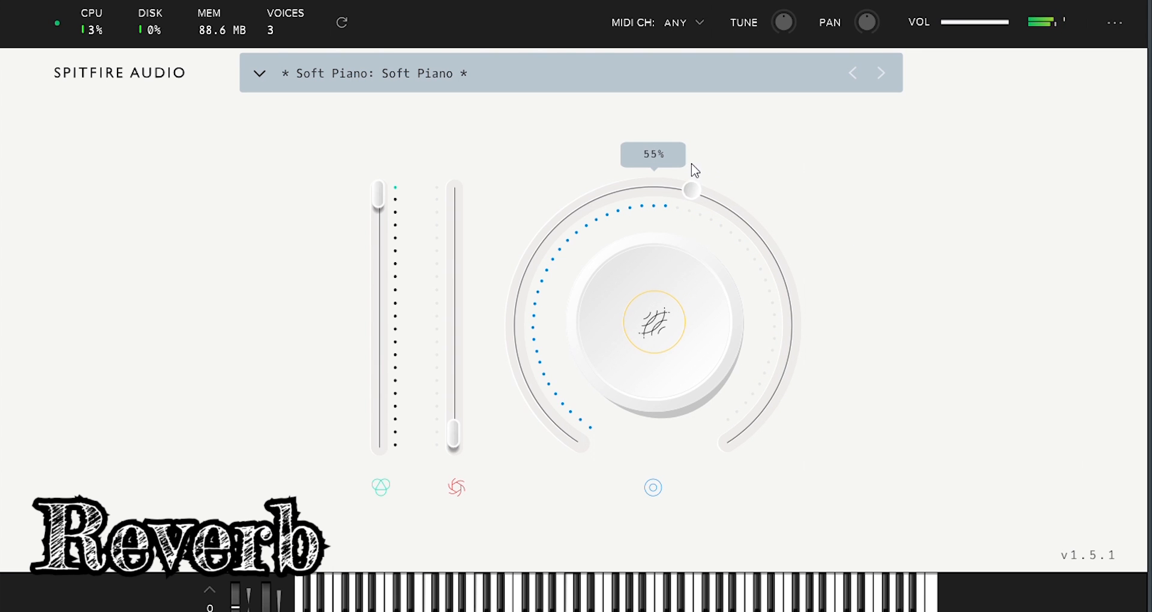
drag(583, 180, 570, 496)
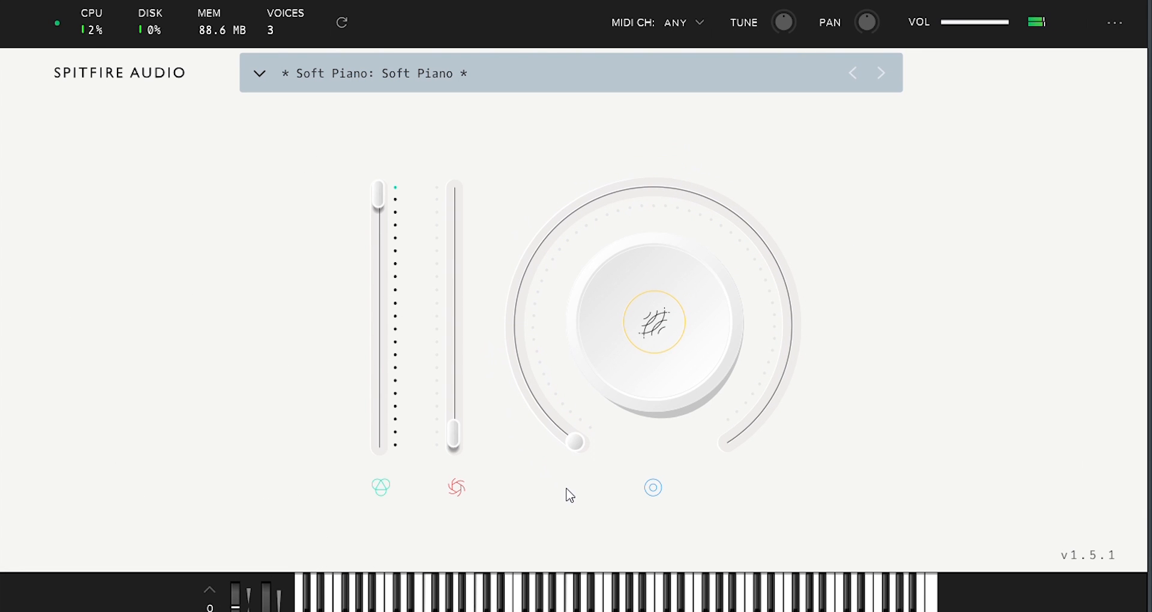
drag(454, 435, 463, 455)
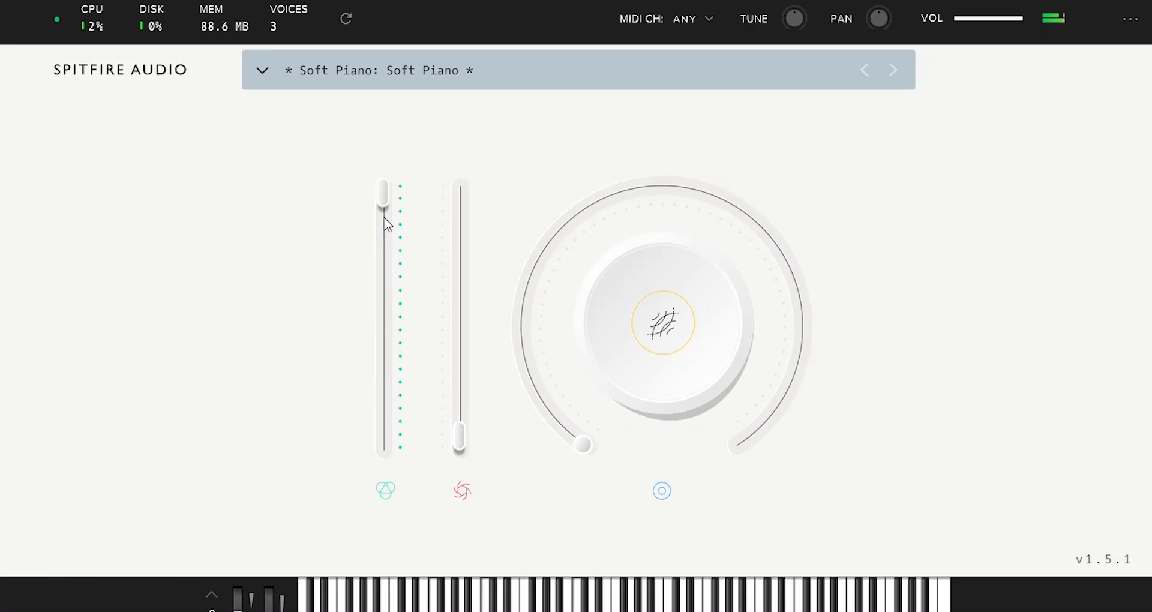
drag(387, 222, 390, 145)
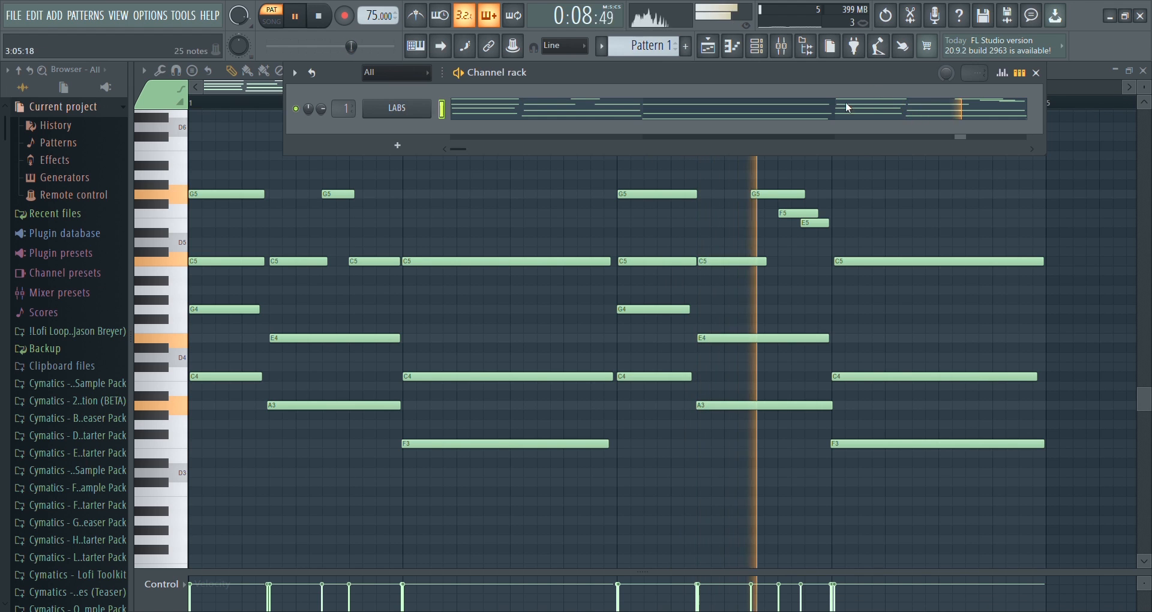
- Add a second LABS instrument to the channel rack and move its window higher so the whole interface shows
drag(859, 79, 816, 95)
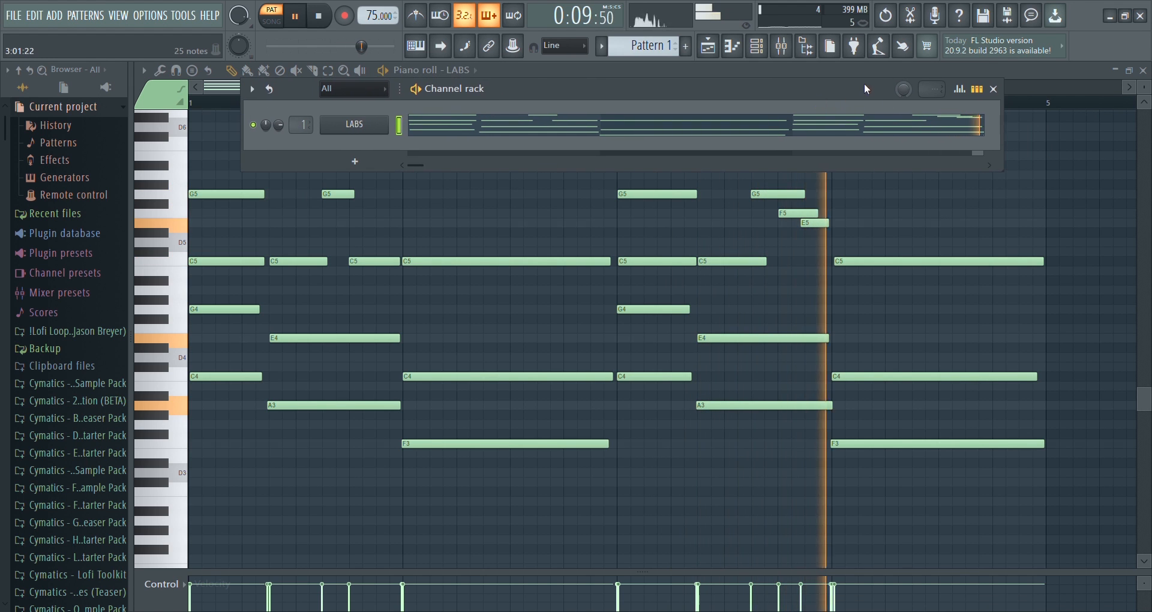
click(757, 48)
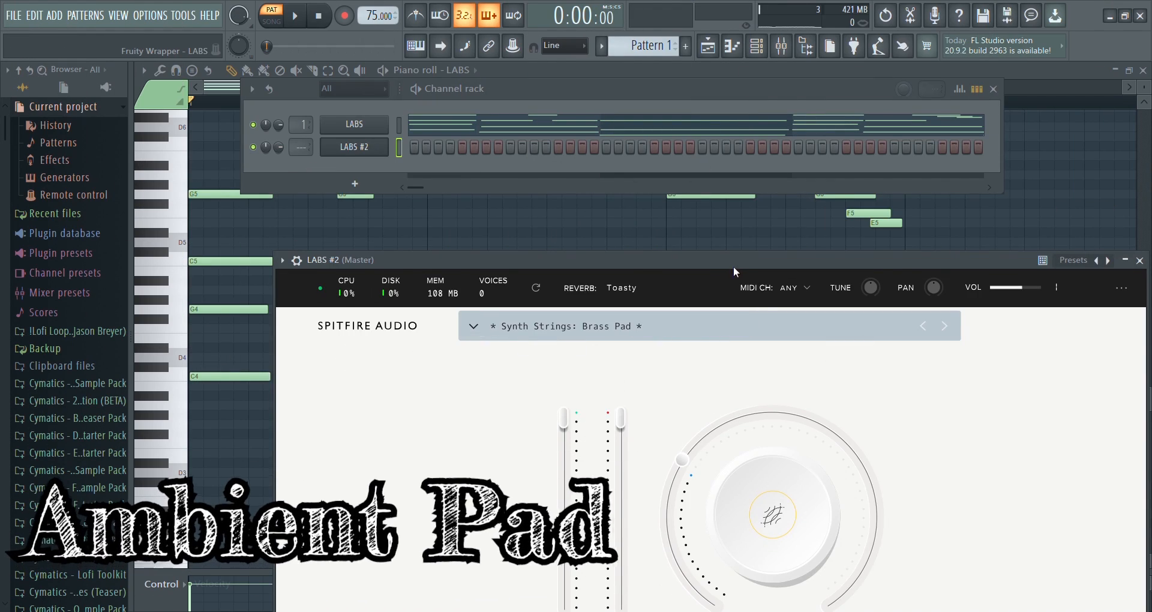
drag(734, 267, 668, 132)
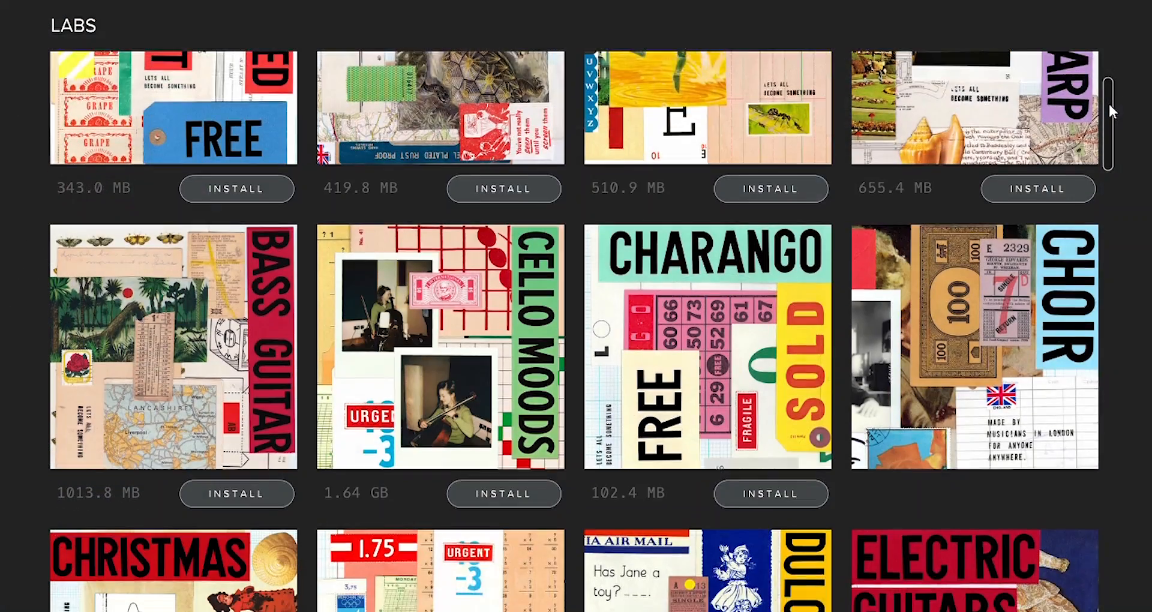
- Look through the installable LABS instrument packs and the preset categories in the second LABS instrument
drag(1108, 102, 1099, 162)
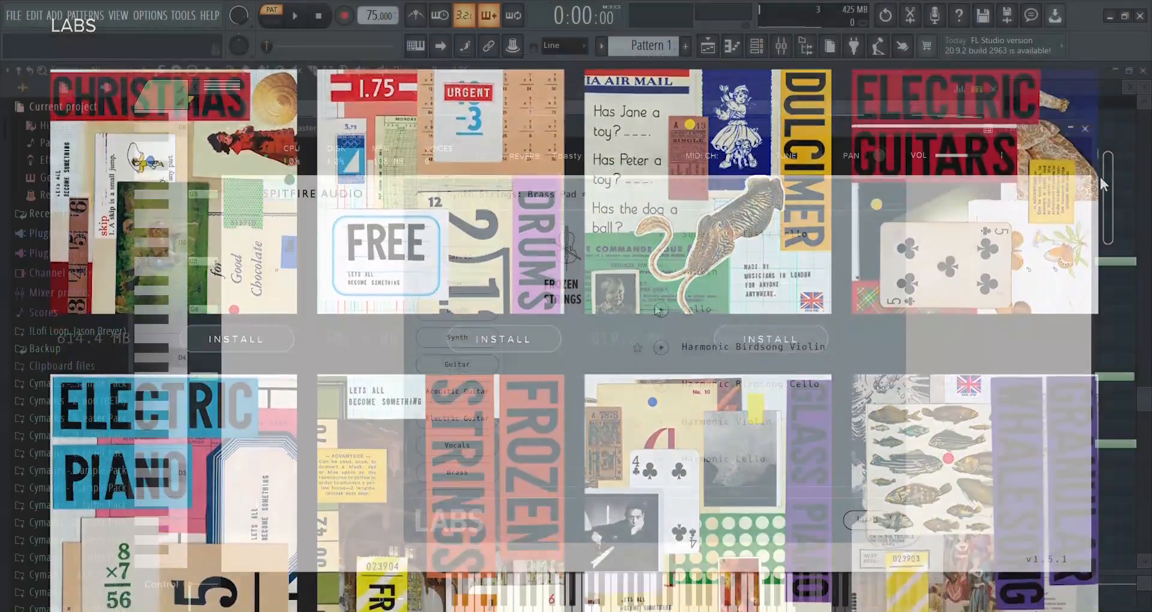
scroll(476, 337, down, 3)
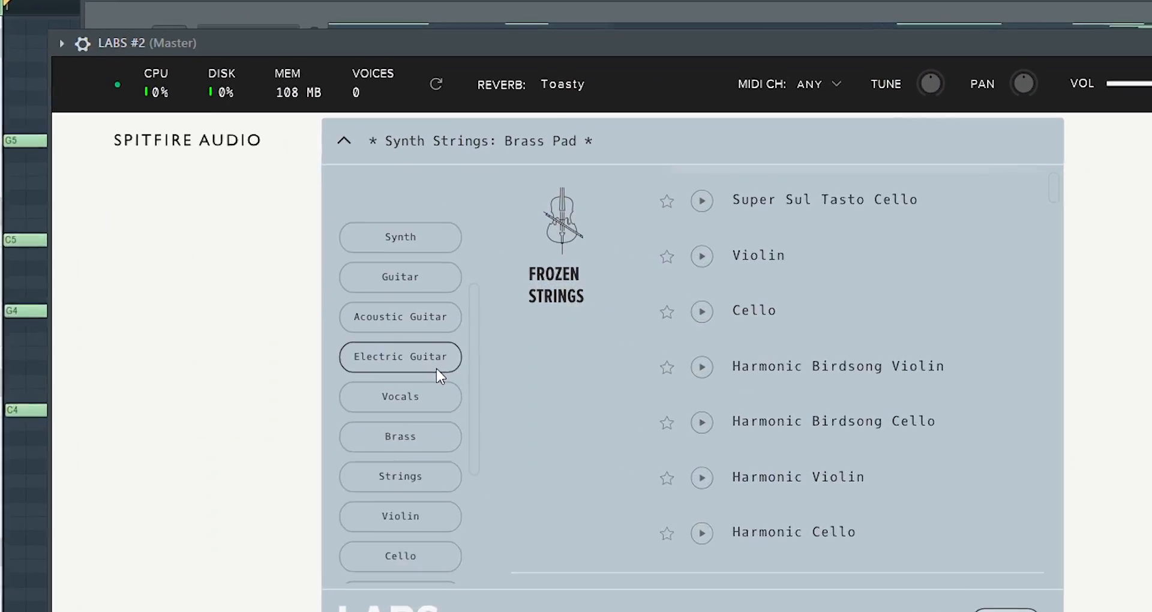
scroll(421, 337, down, 4)
scroll(437, 393, up, 7)
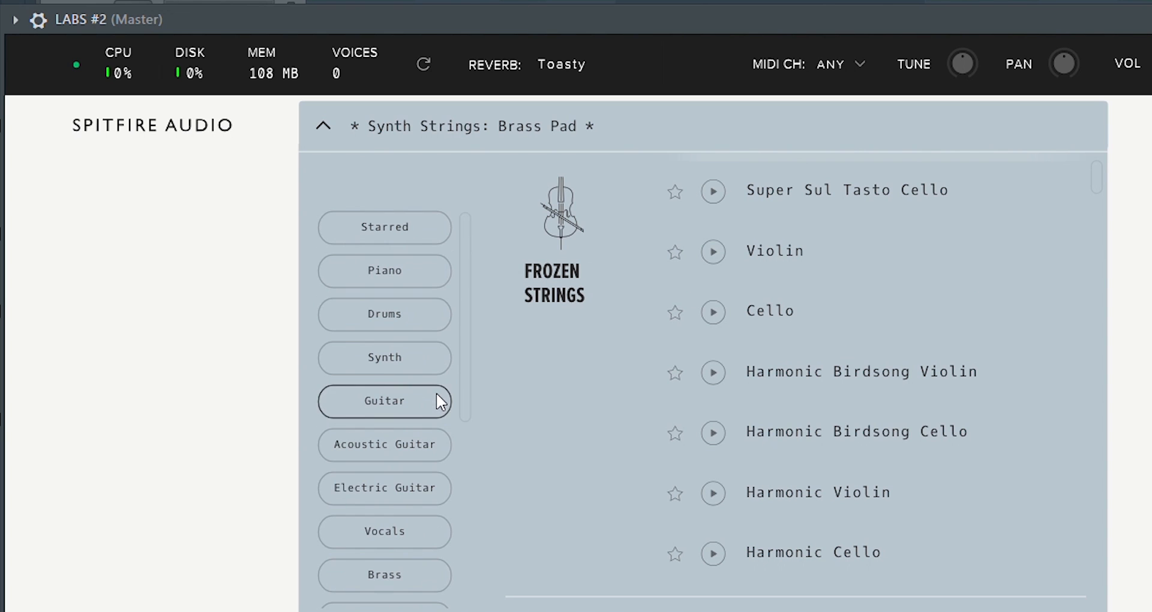
- Filter the LABS #2 presets to Piano and load the Floe preset from the Glass Piano group
click(402, 282)
scroll(874, 352, down, 5)
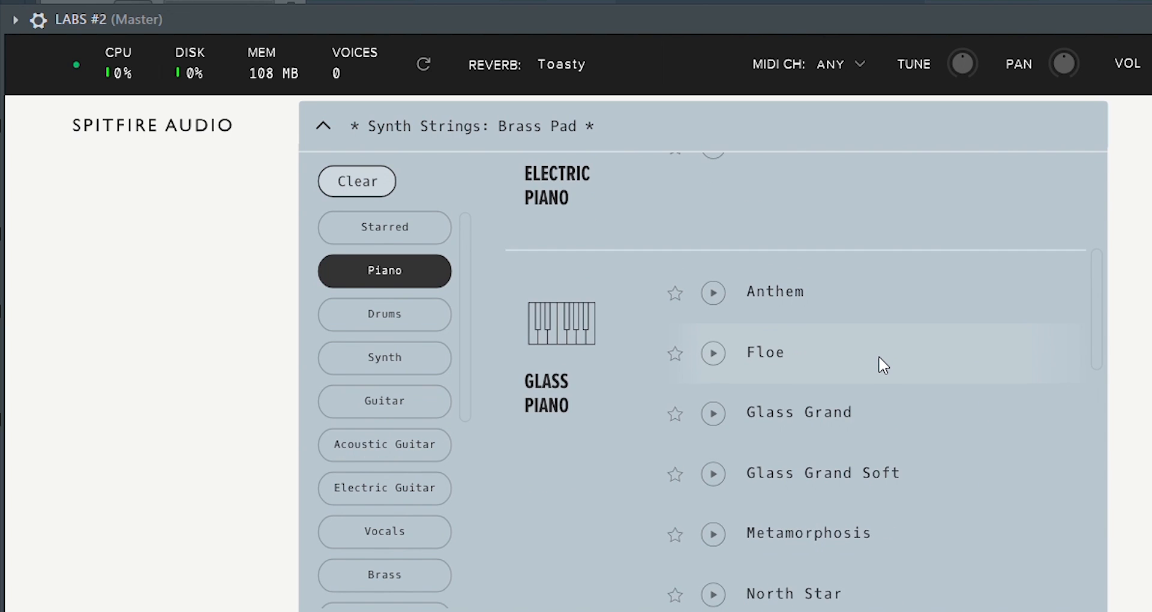
scroll(880, 358, down, 2)
scroll(880, 359, down, 2)
scroll(878, 356, down, 3)
scroll(879, 355, up, 8)
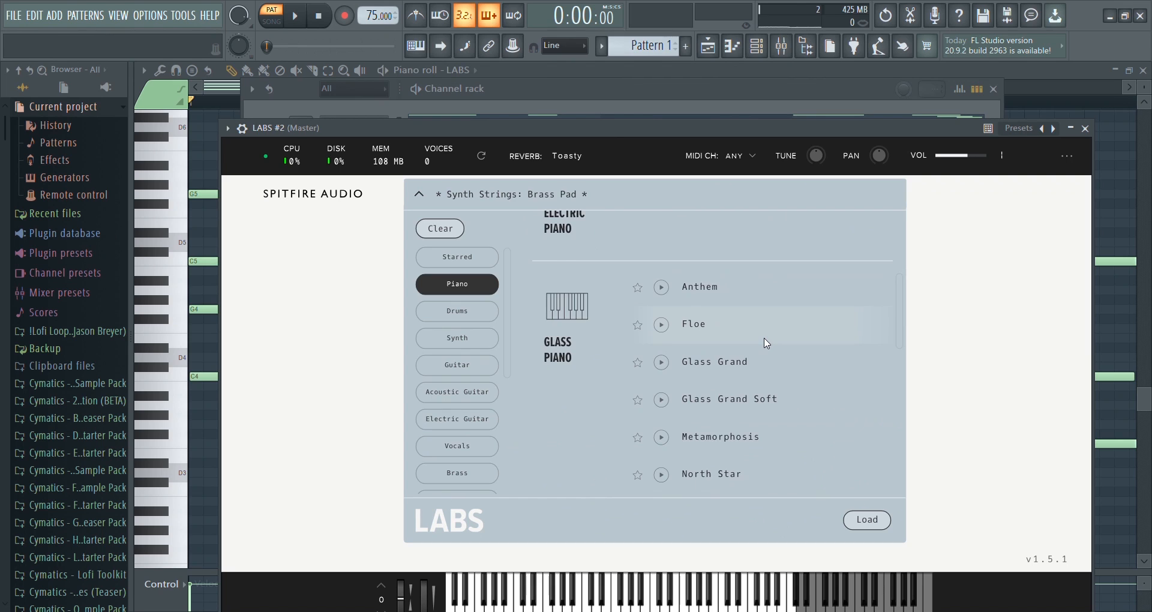
click(851, 354)
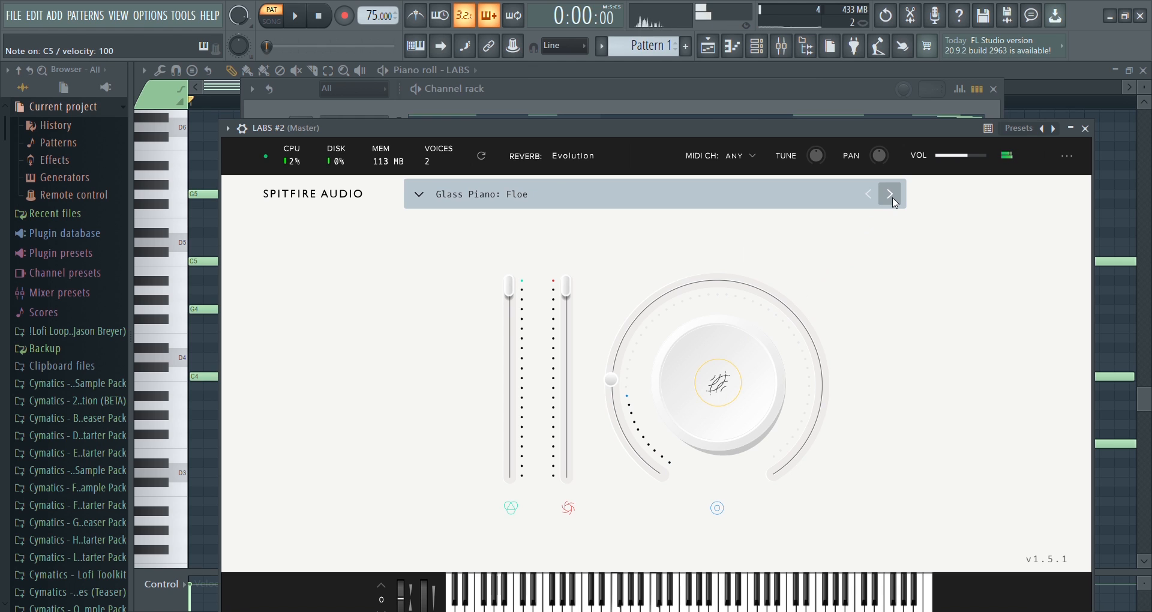
- Audition the Glass Grand Soft and Metamorphosis presets of Glass Piano while adjusting the instrument's volume
drag(962, 156, 996, 164)
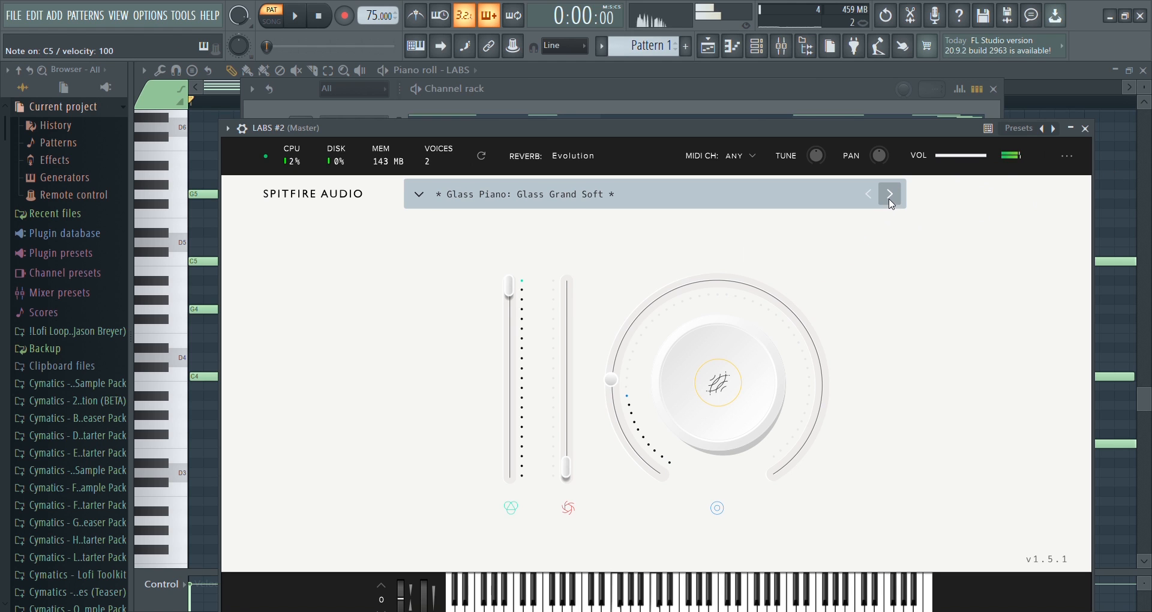
click(890, 198)
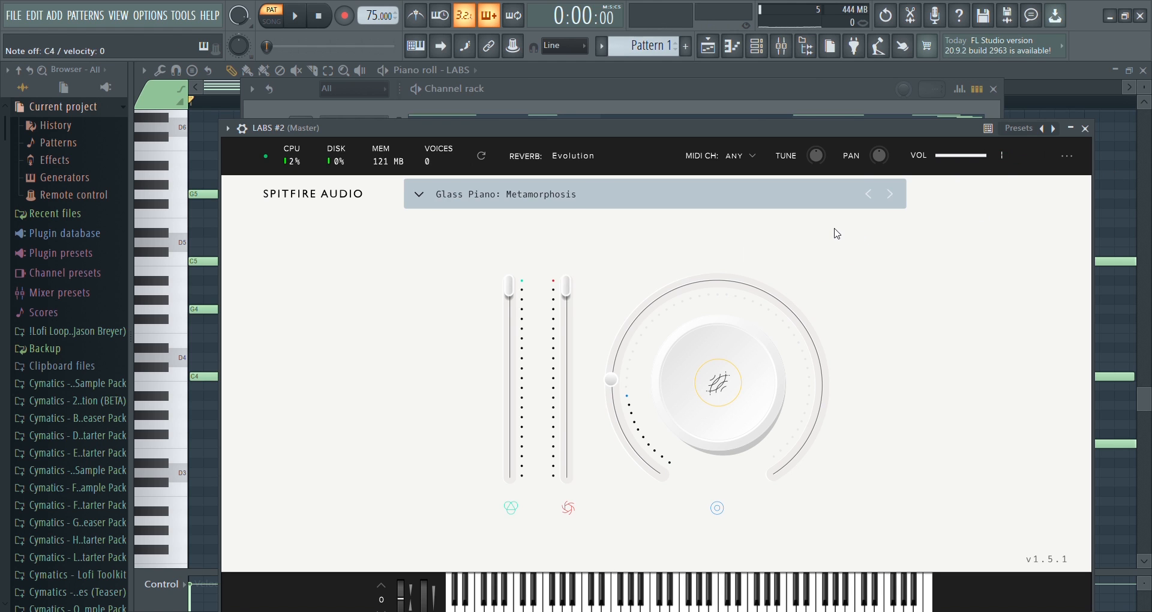
drag(987, 166, 972, 163)
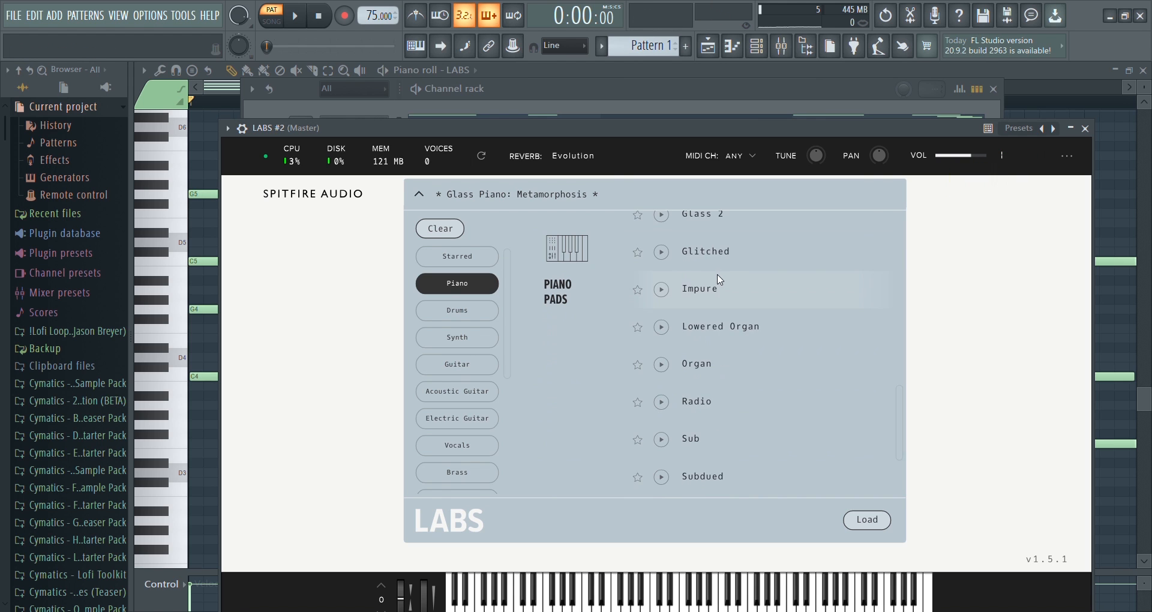
- Browse the piano presets down through Piano Pads and load North Star from the Glass Piano group
scroll(742, 358, down, 3)
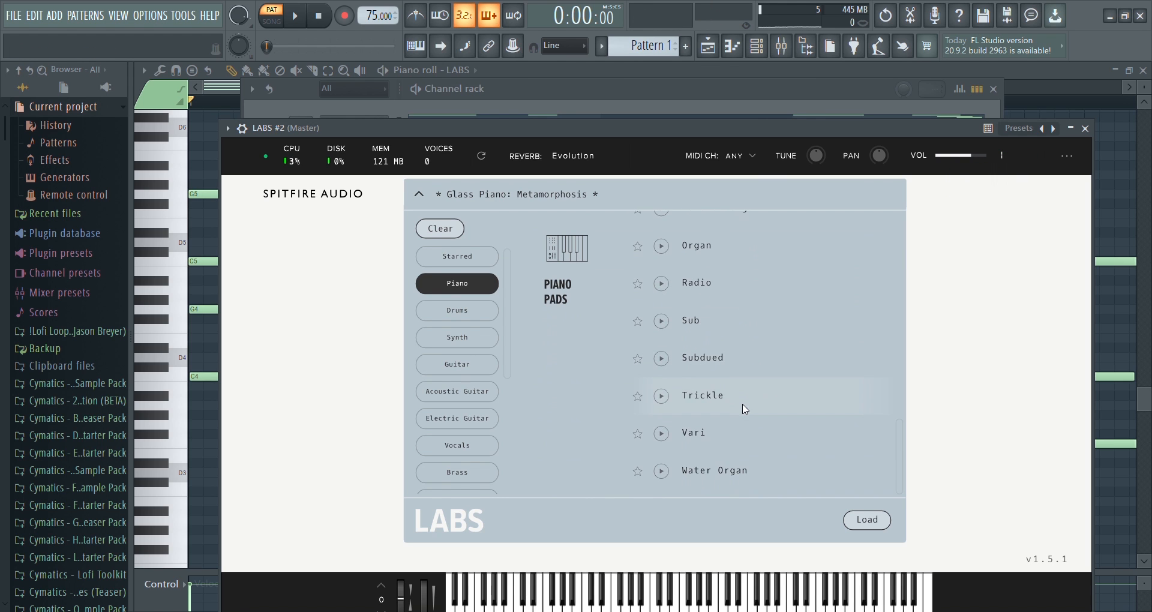
scroll(743, 444, up, 5)
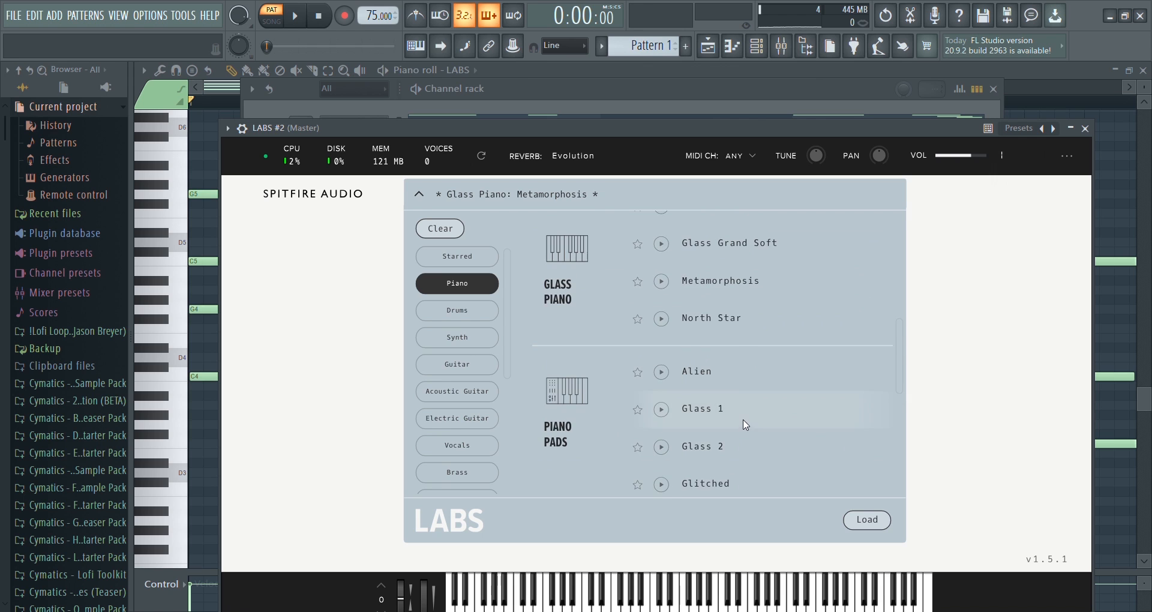
click(737, 340)
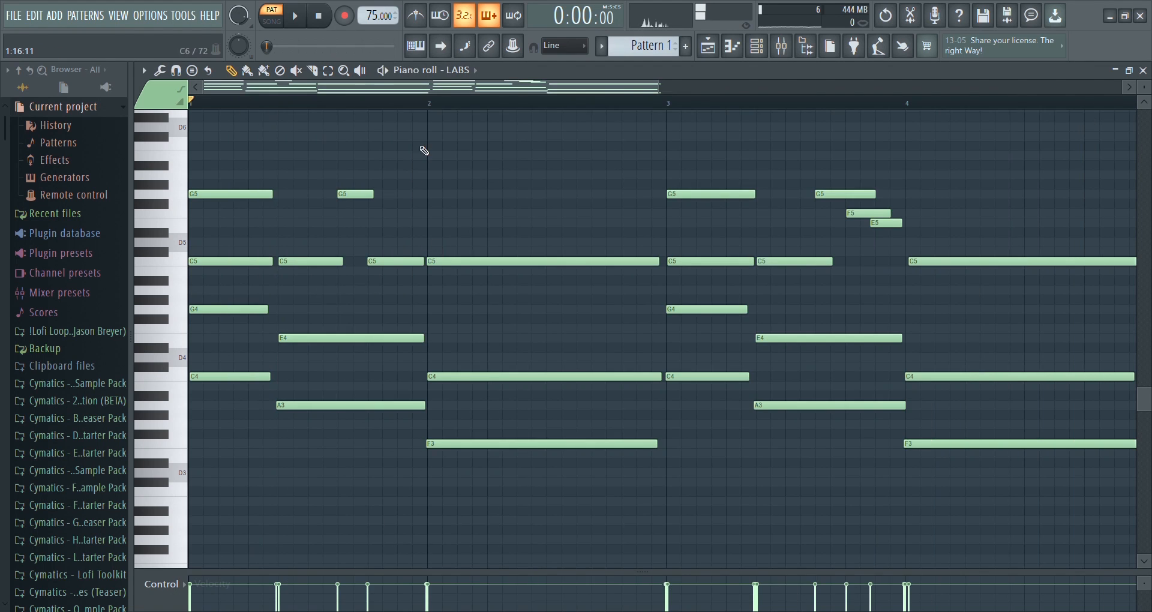
- Copy the lower G4, E4, C4, A3 and F3 notes of the LABS pattern and try pasting them into LABS #2 in Pattern 2
scroll(687, 304, down, 2)
drag(1008, 305, 189, 474)
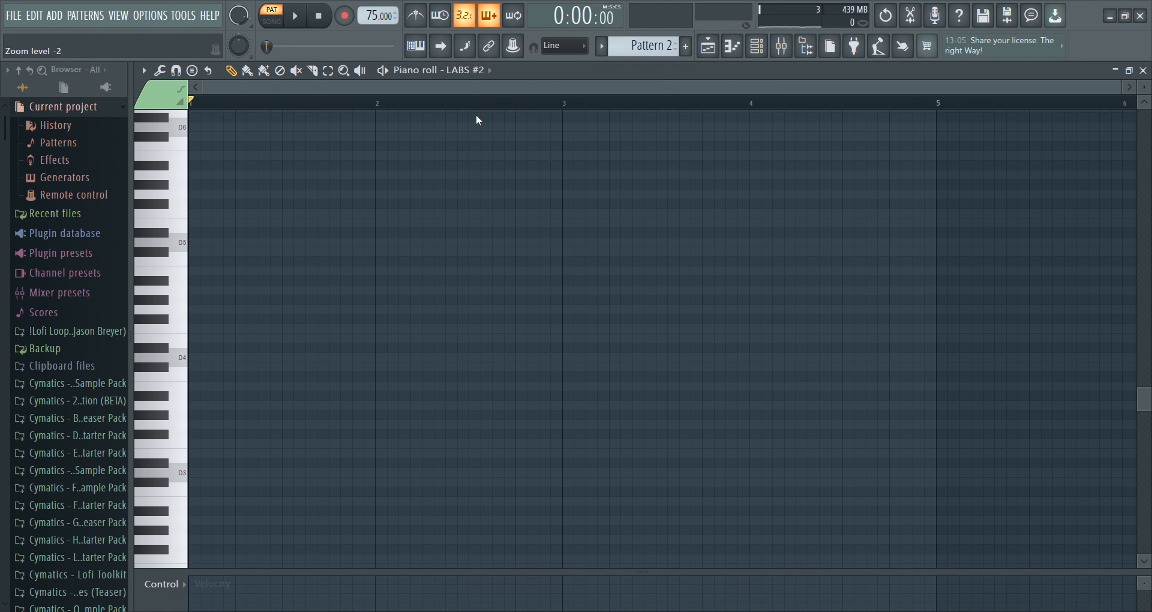
key(ctrl+v)
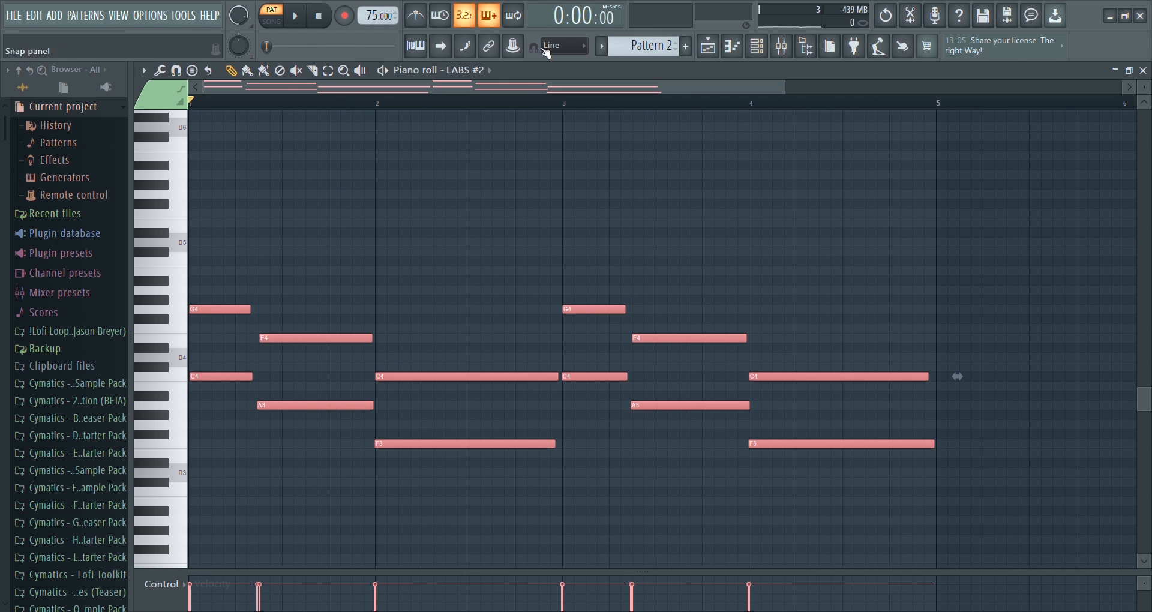
key(ctrl+z)
- Switch back to Pattern 1, paste the copied lower chord notes into the LABS #2 piano roll, and start playback
scroll(651, 51, up, 1)
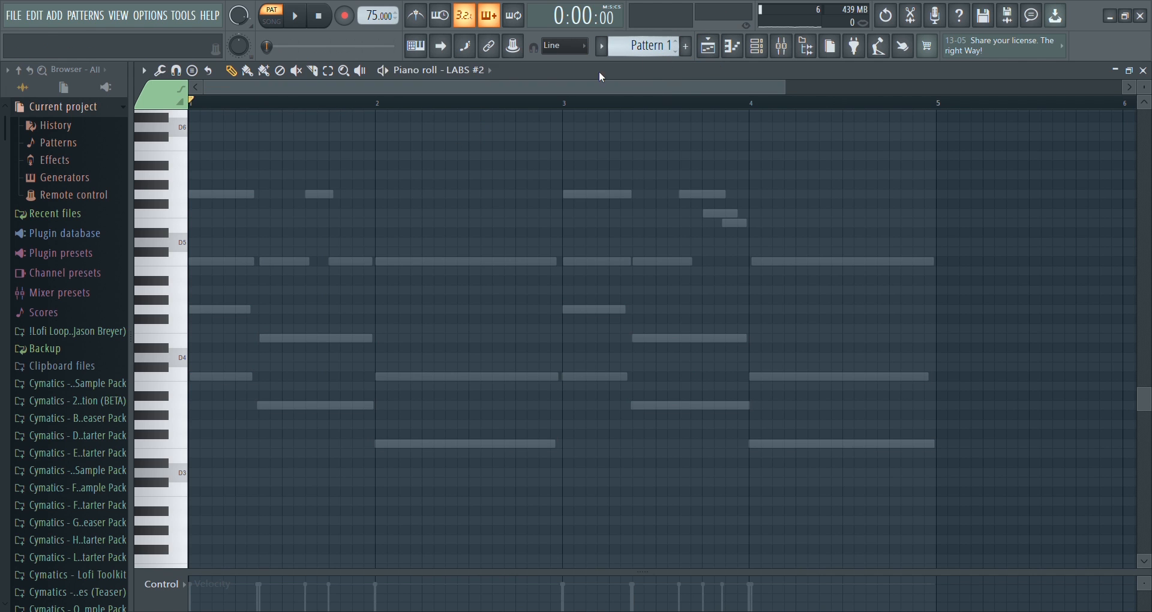
key(ctrl+v)
key(space)
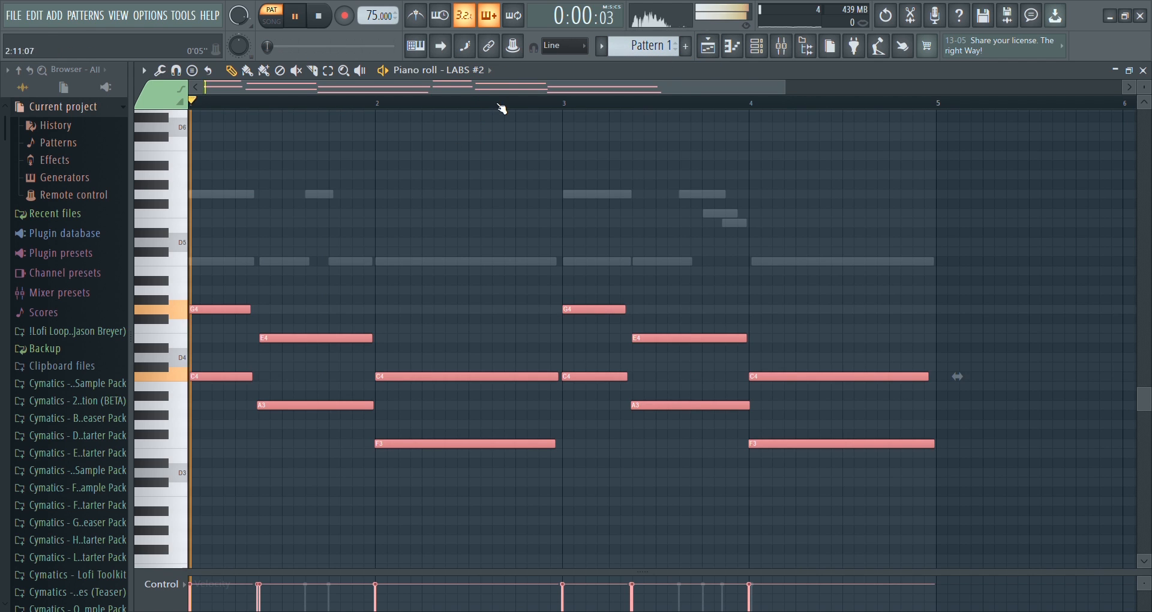
- Reopen the LABS #2 Glass Piano instrument and turn down its output volume
click(755, 47)
click(378, 147)
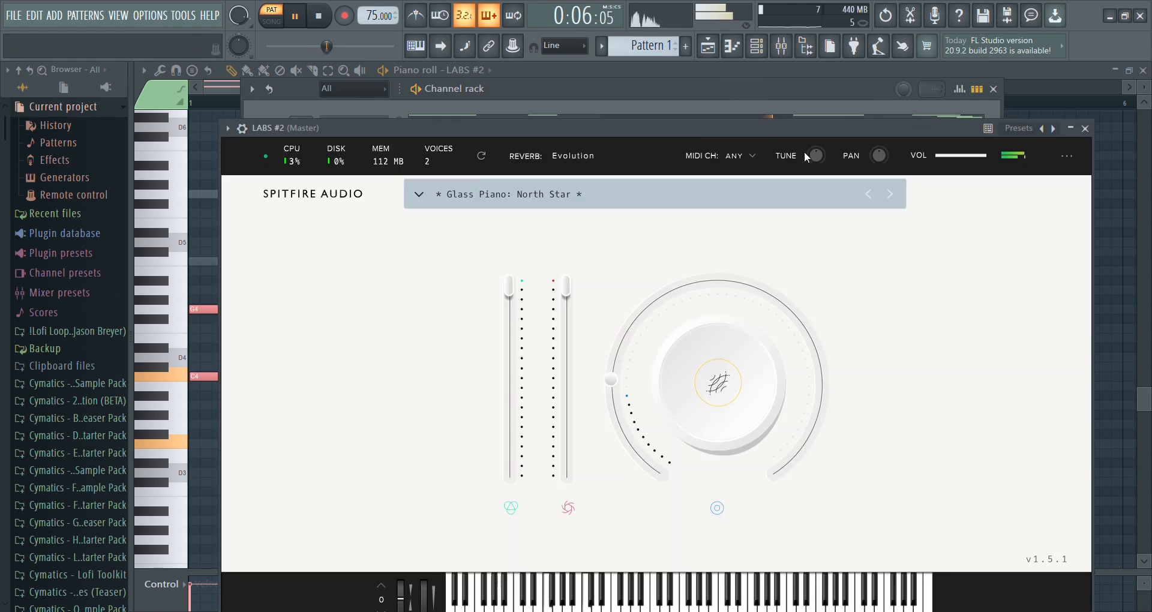
mouse_move(964, 155)
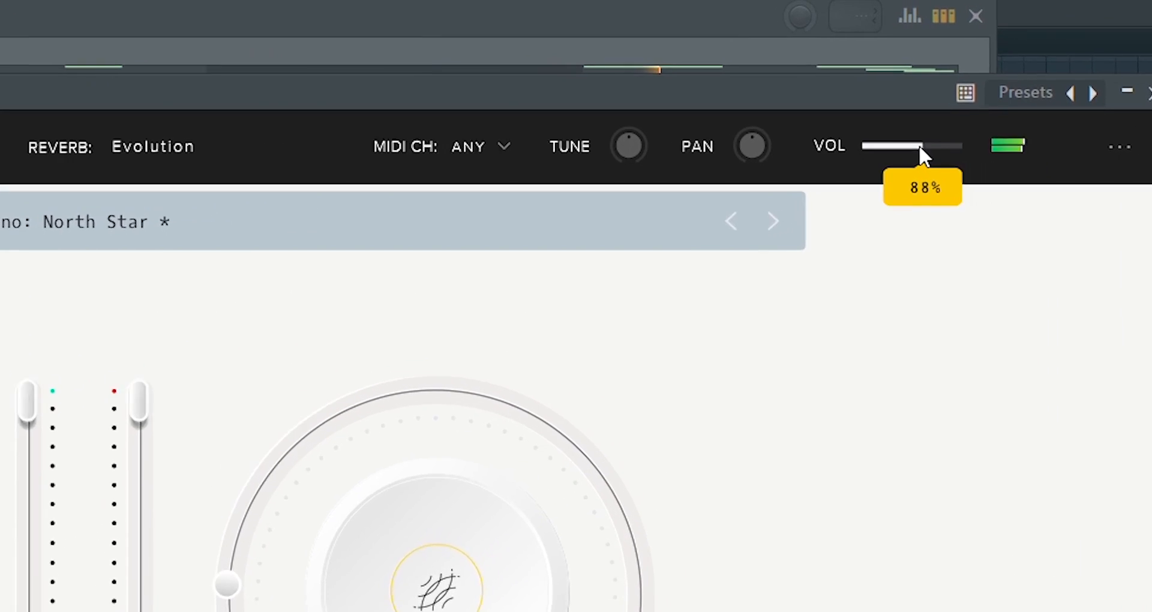
drag(919, 145, 927, 146)
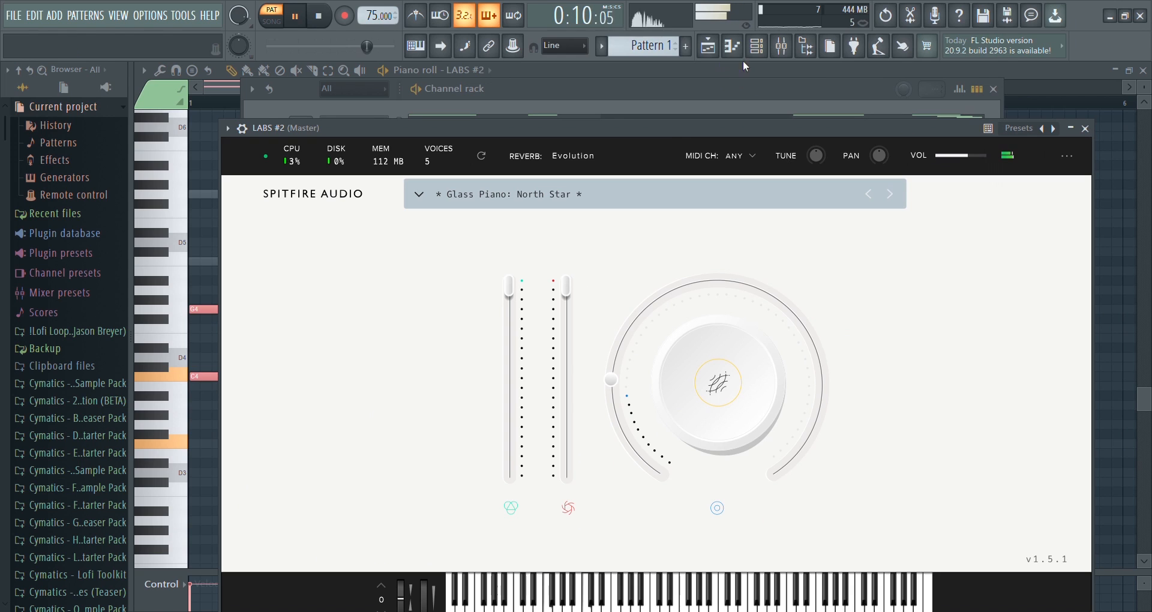
- Route LABS to mixer track 1 and LABS #2 to mixer track 2, and add a third LABS instance for the lead
click(757, 47)
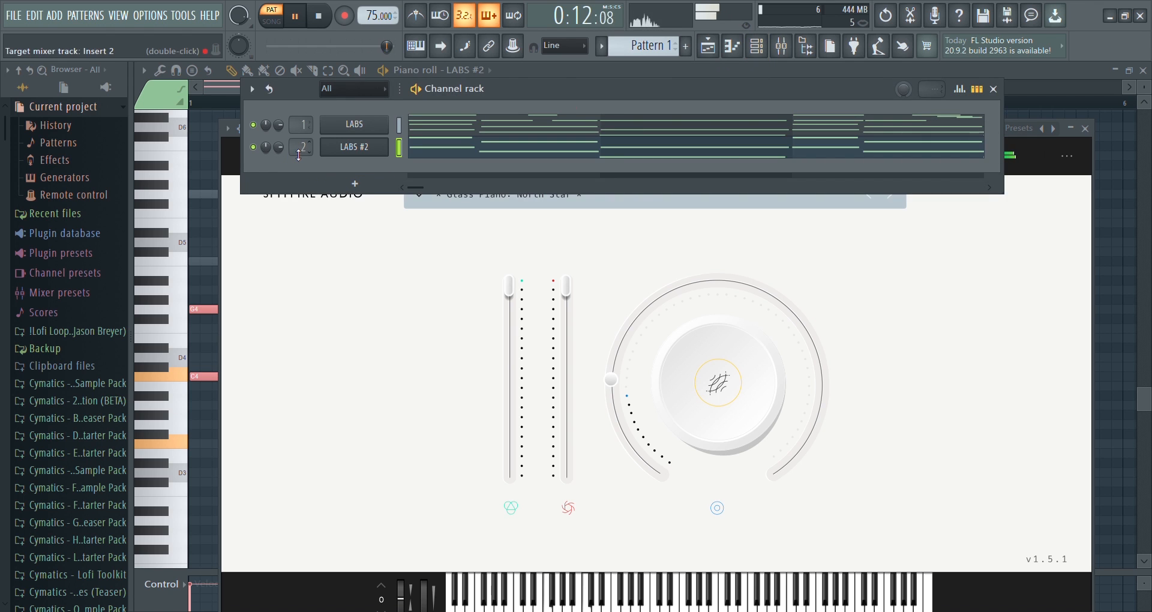
click(708, 48)
drag(391, 151, 300, 156)
click(757, 47)
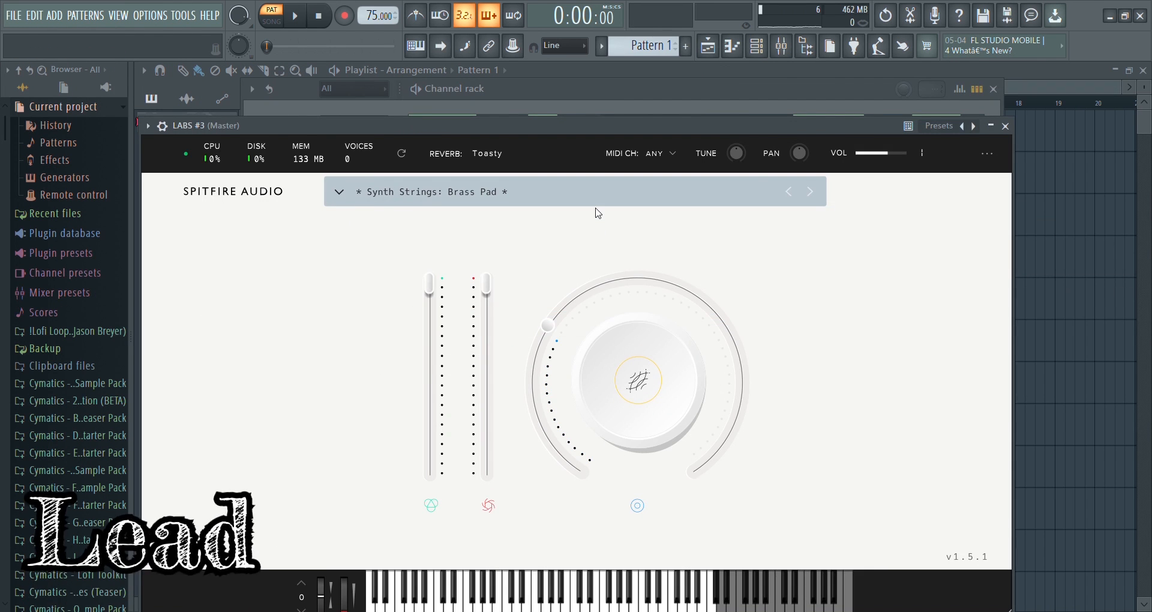
- Filter the LABS #3 presets by Synth and load 01 Granular Piano from the Modular Pianos group
click(597, 190)
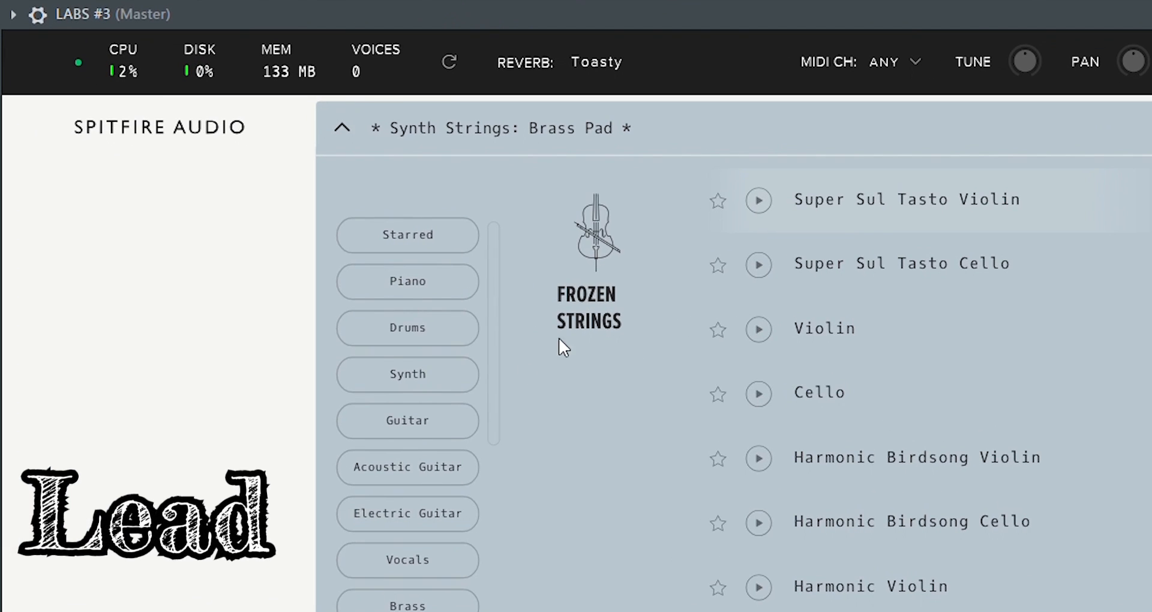
scroll(456, 379, down, 2)
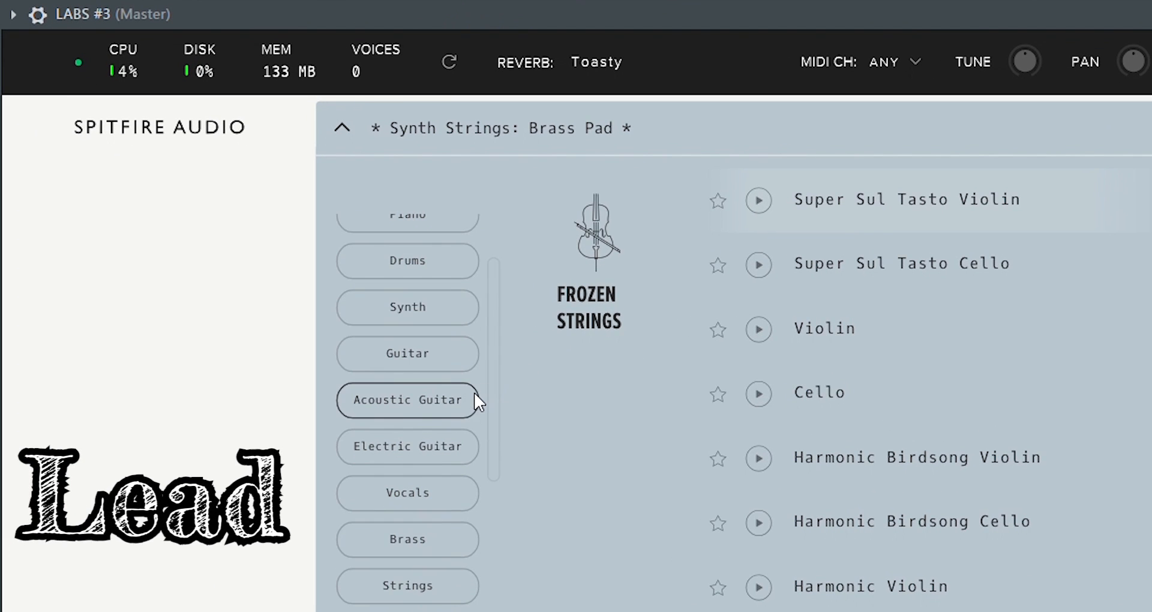
click(466, 305)
scroll(891, 299, down, 2)
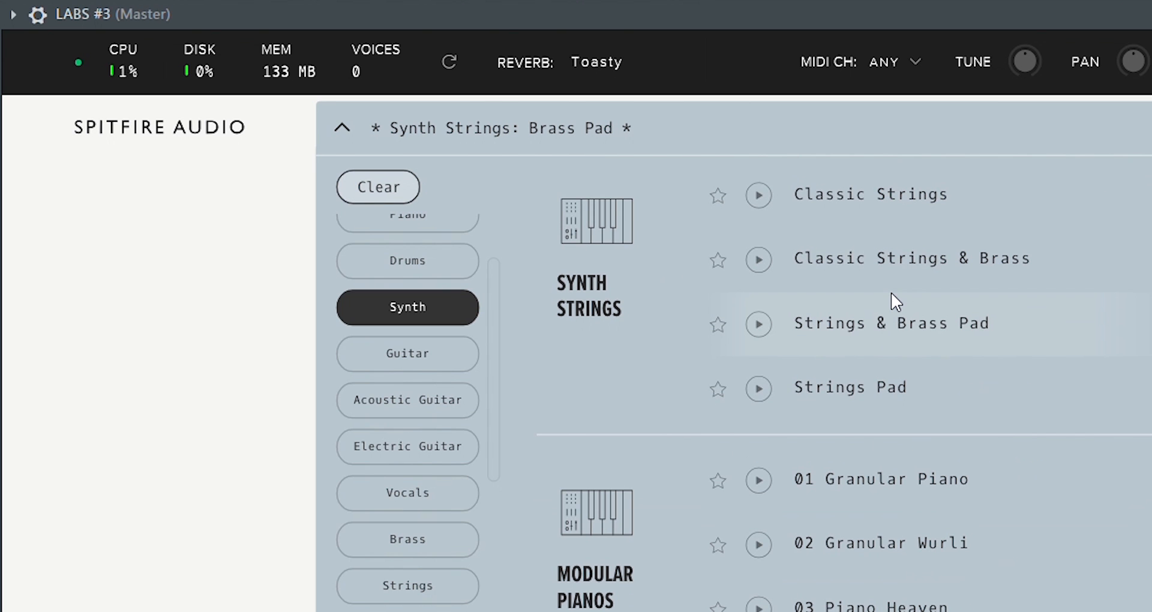
scroll(891, 297, down, 3)
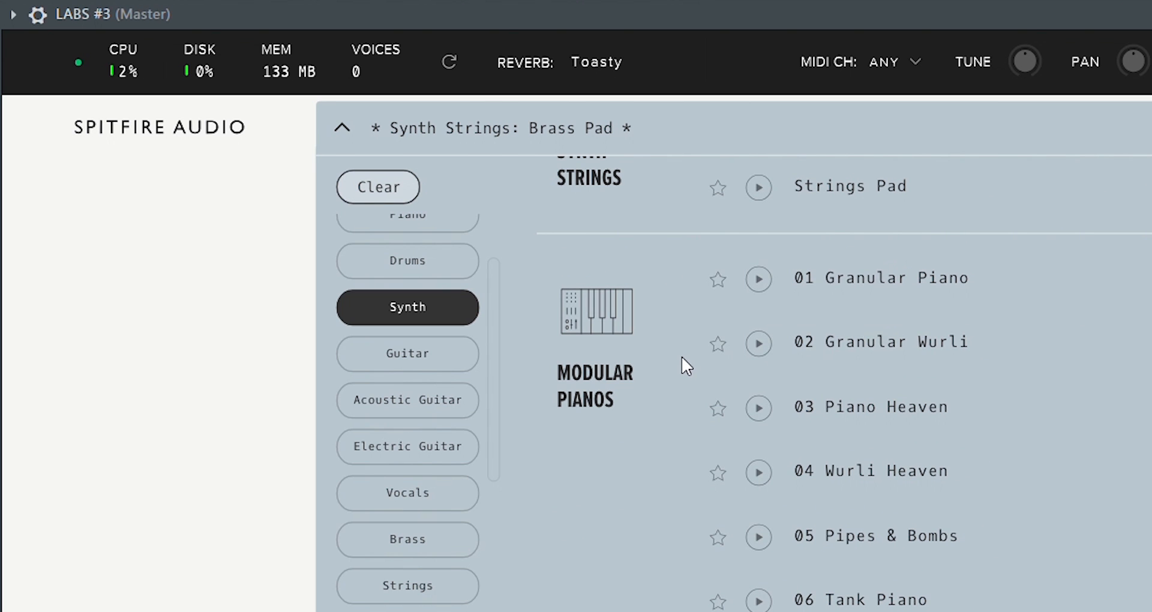
click(924, 278)
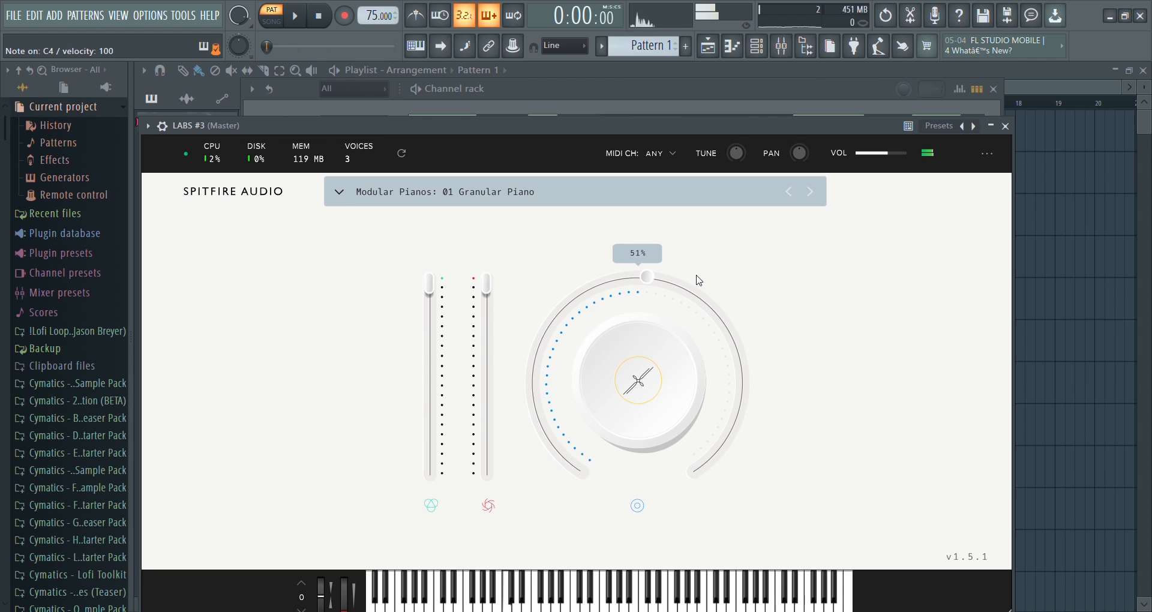
- Audition the Modular Pianos presets up to 04 Wurli Heaven and beyond, raising LABS #3's volume to full
click(810, 192)
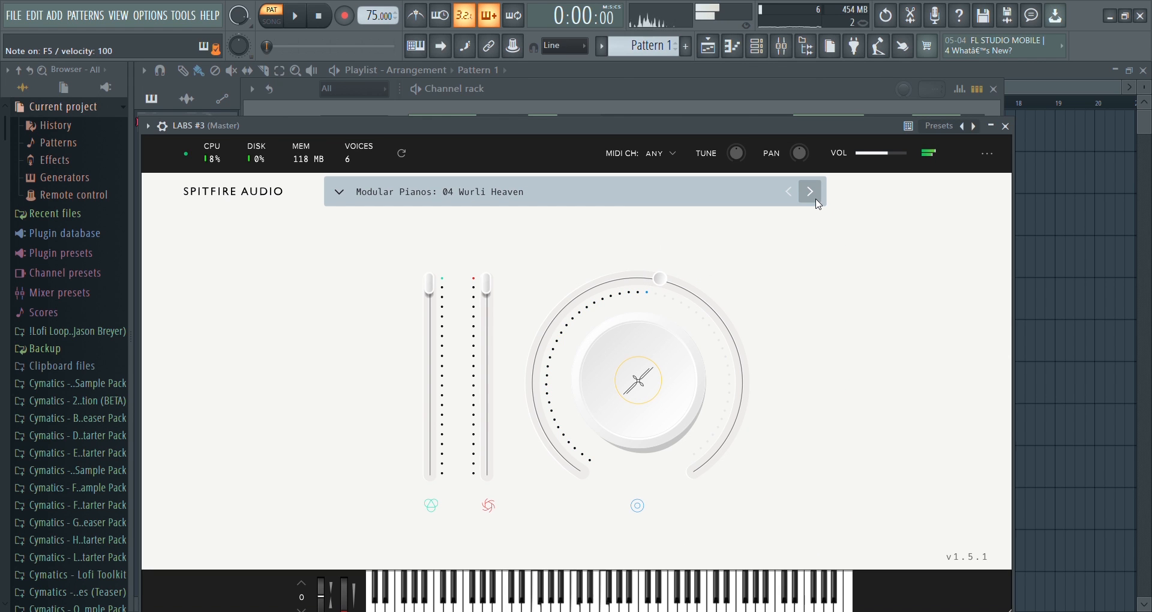
click(909, 157)
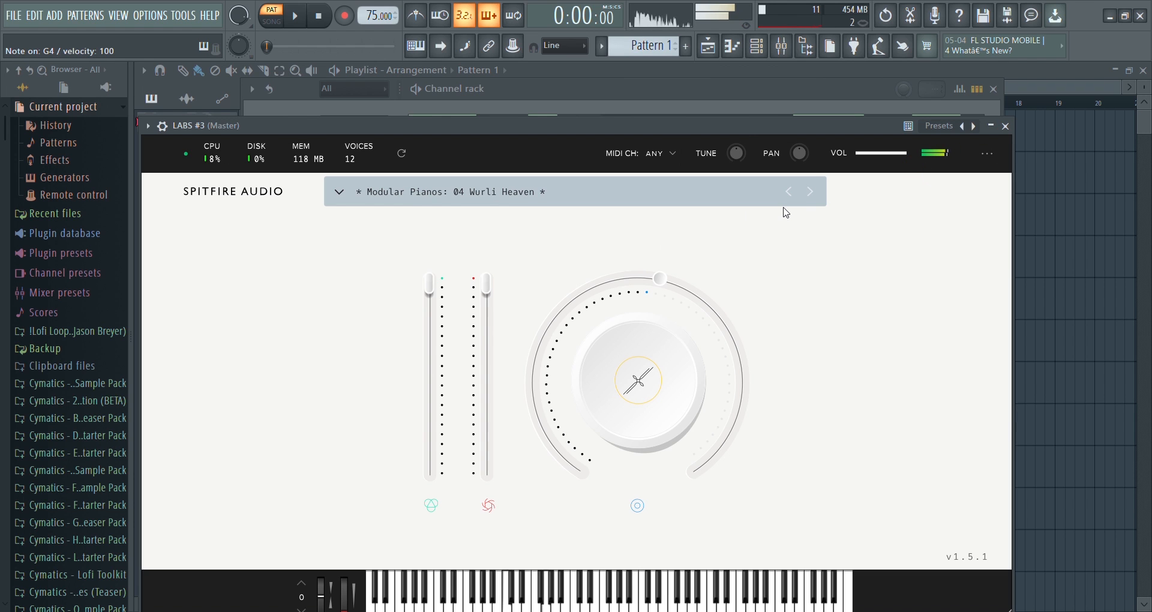
click(810, 191)
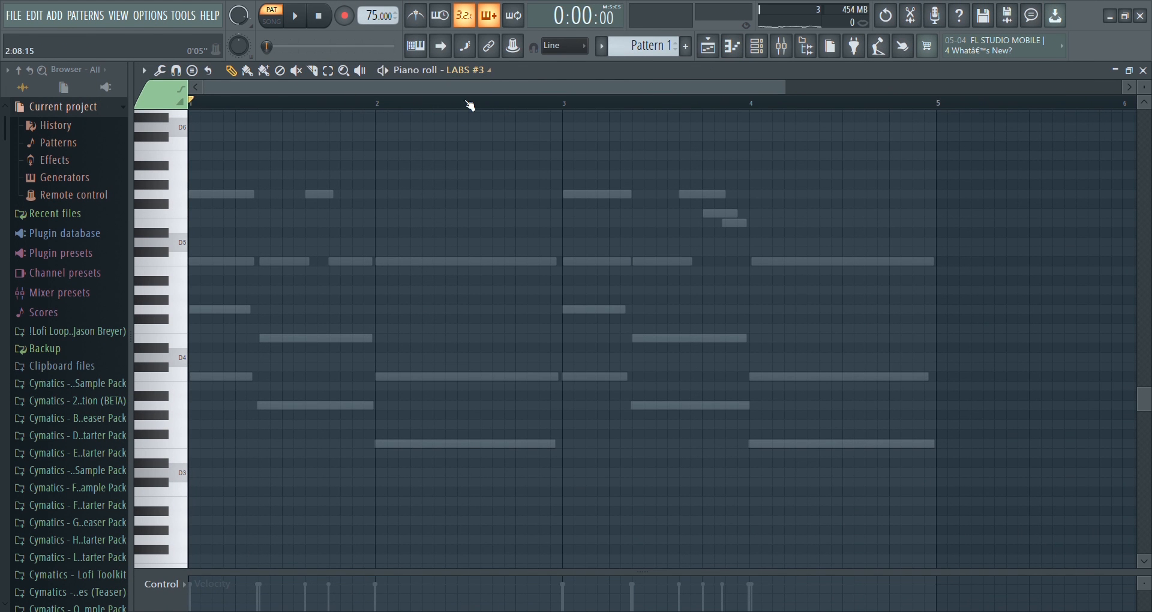
- Rehearse over Pattern 1 and record a short-note lead on LABS #3: G5, C6, E6, D6, C6, followed by G5, C6, E6, G6, C6
scroll(470, 106, up, 3)
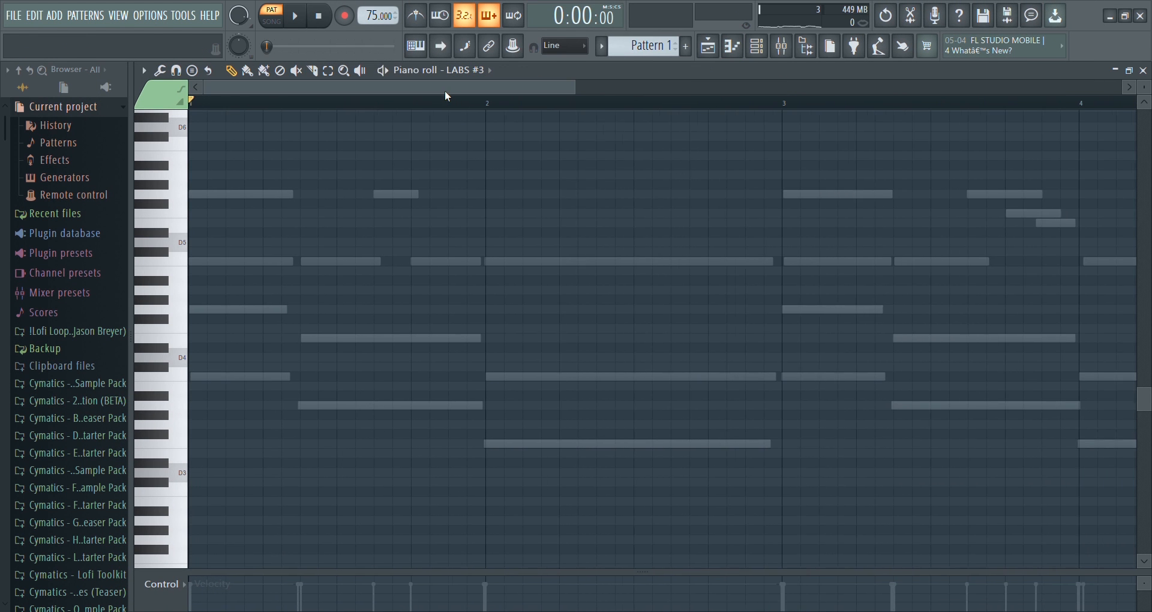
key(space)
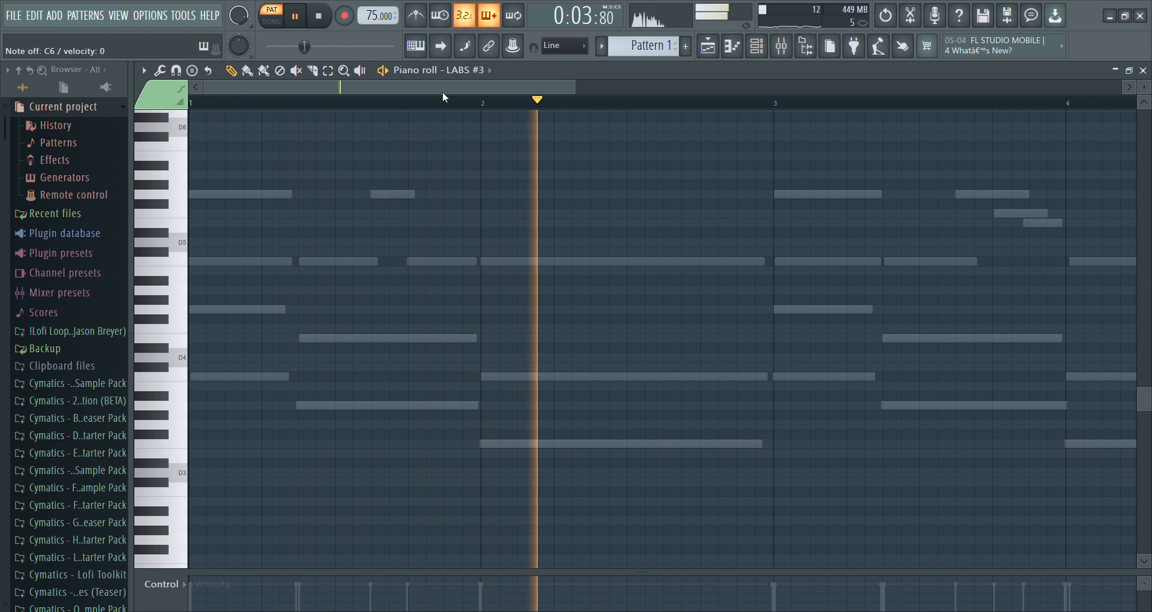
key(space)
scroll(445, 97, down, 1)
click(345, 18)
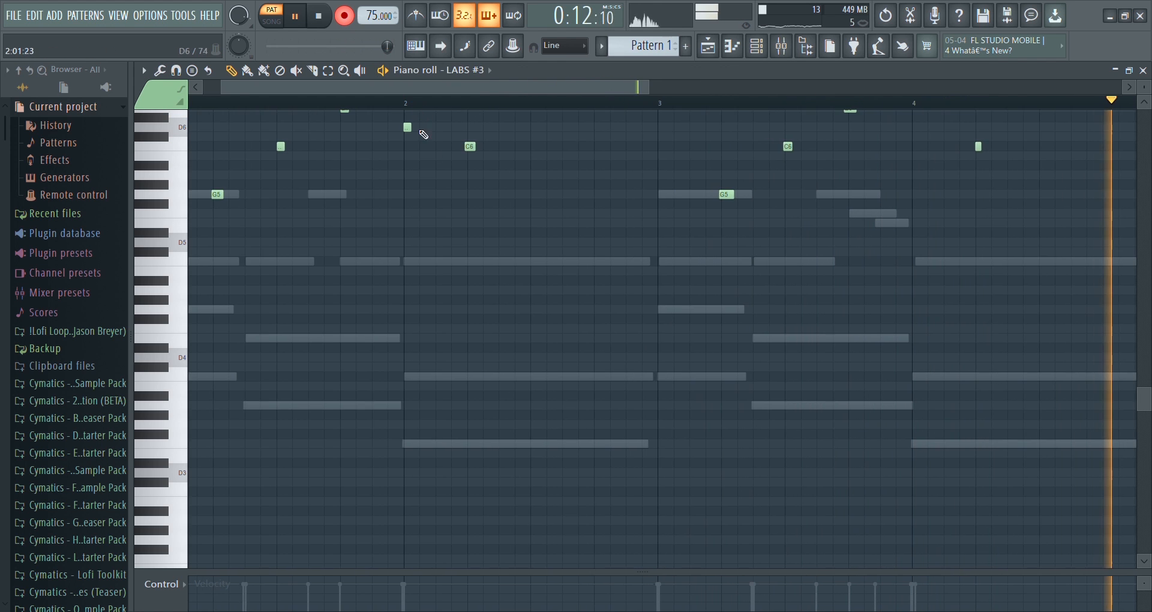
key(space)
- Duplicate all the recorded LABS #3 lead notes one octave higher and play the pattern back
drag(874, 153, 230, 359)
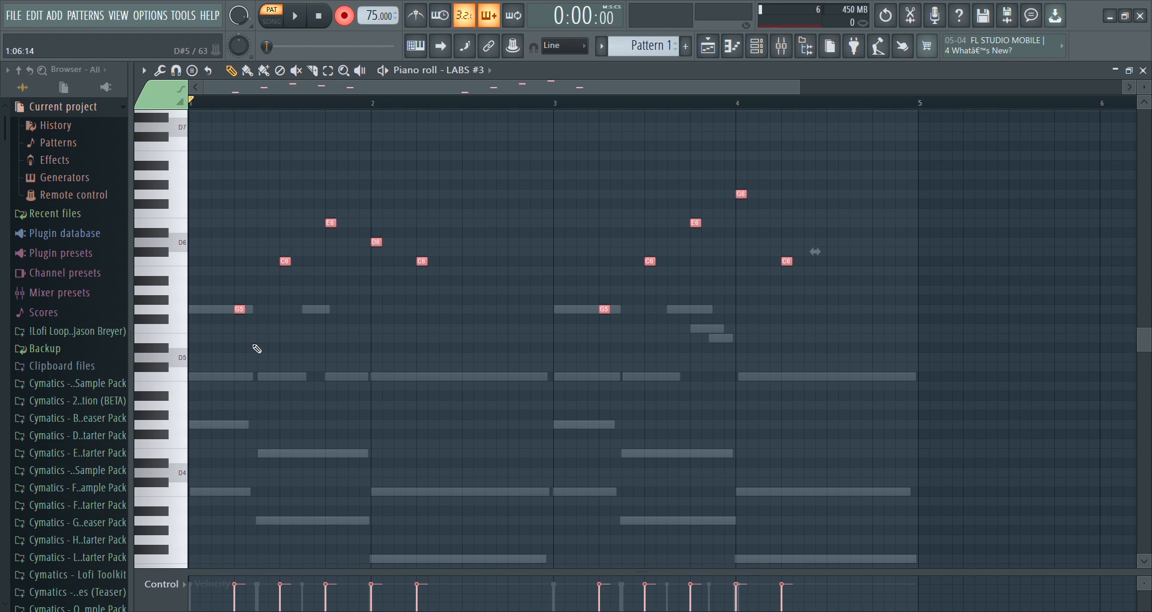
scroll(342, 304, up, 3)
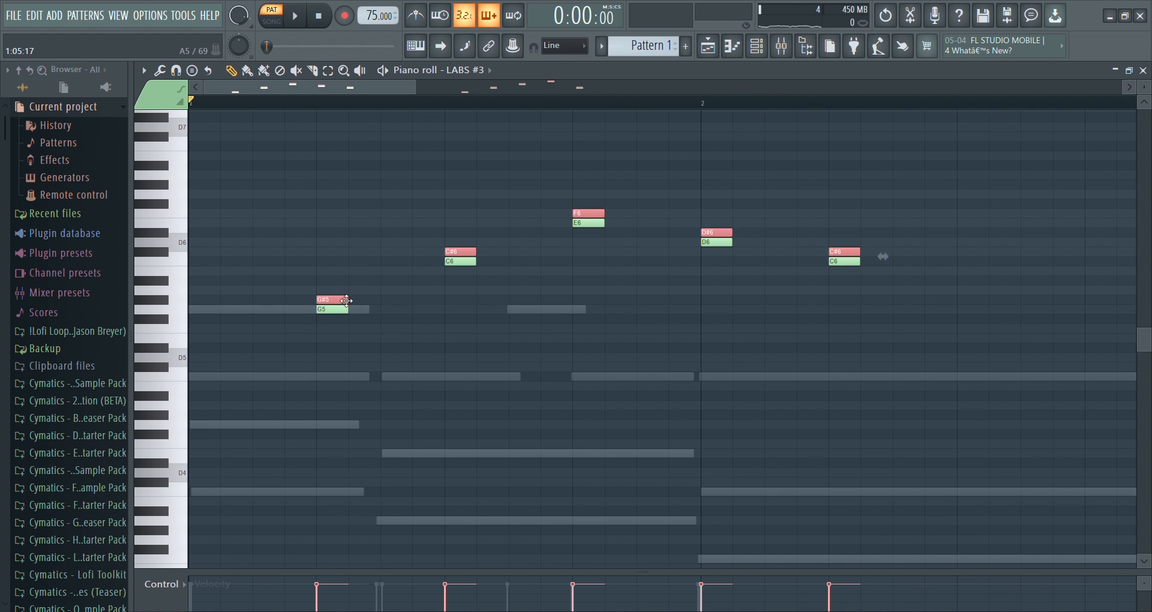
drag(356, 213, 352, 196)
key(space)
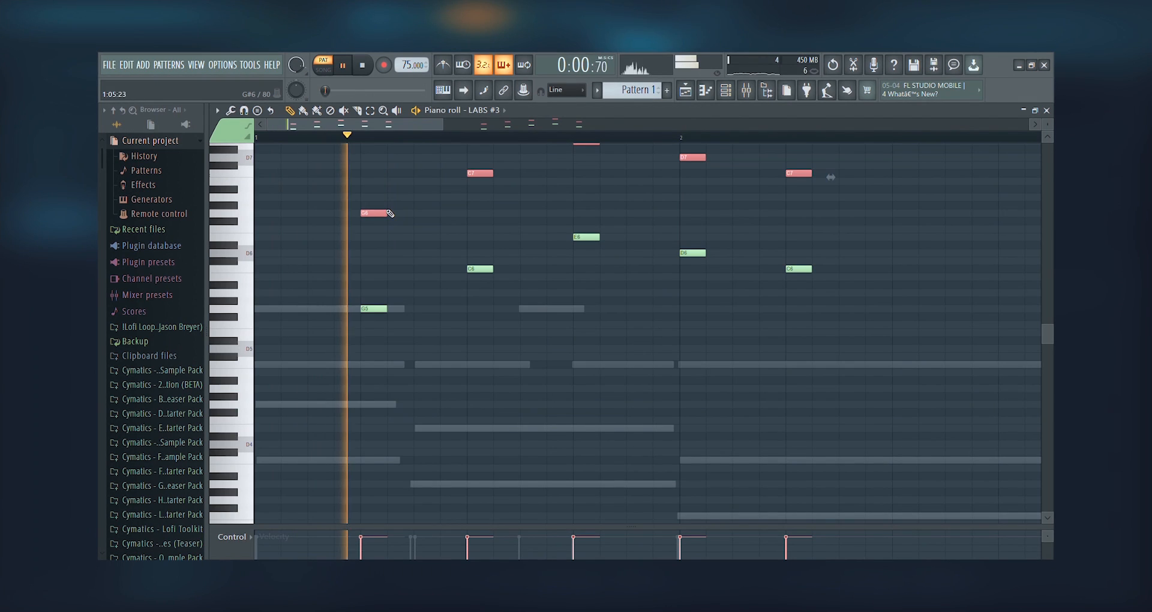
scroll(477, 339, up, 3)
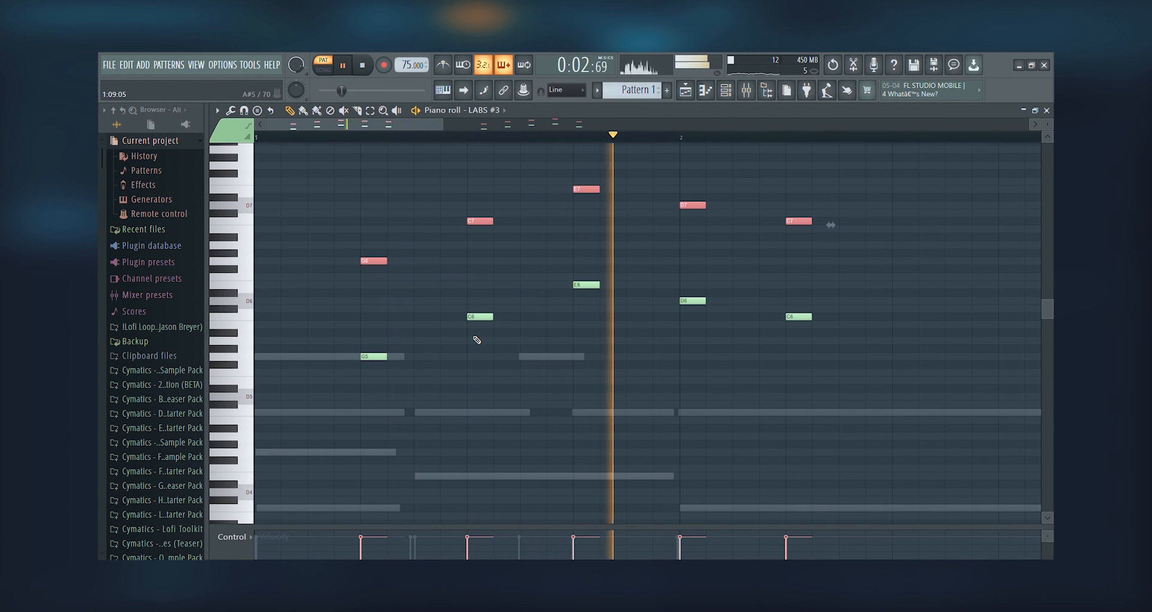
scroll(690, 210, down, 3)
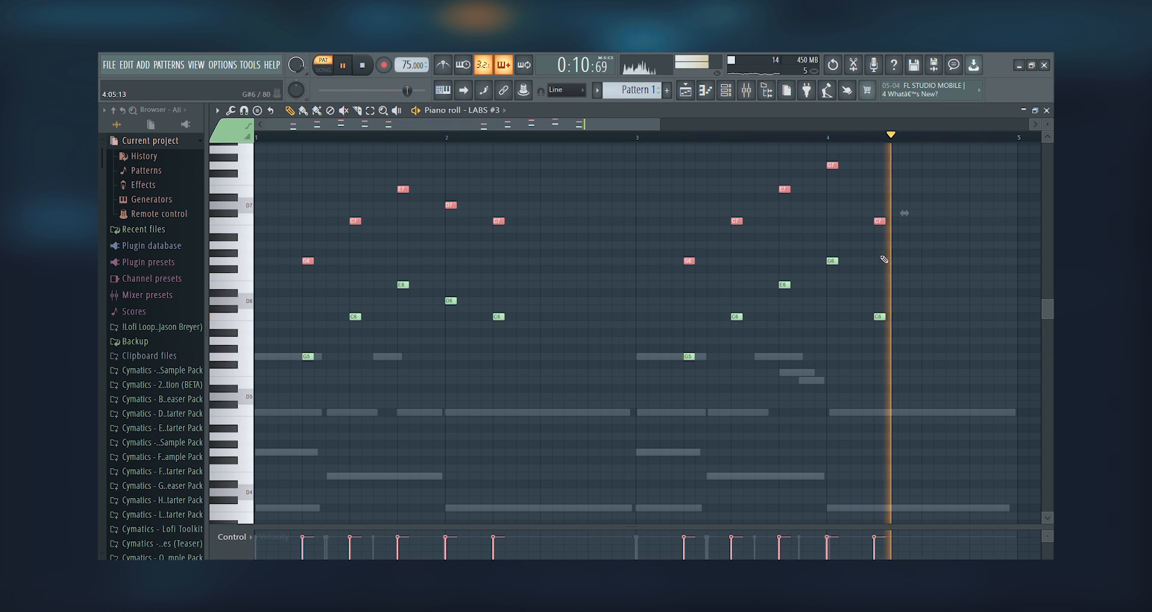
- Balance the mixer by lowering the levels of Insert 1, Insert 2 and Insert 3, with Insert 3 set lowest
click(746, 90)
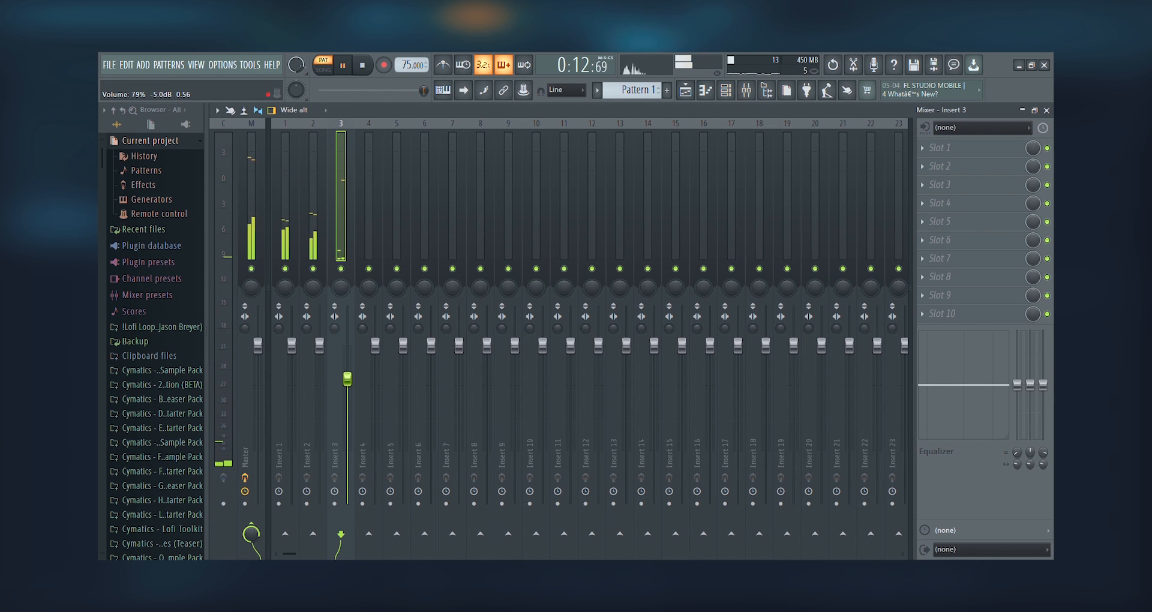
drag(346, 379, 320, 362)
click(292, 346)
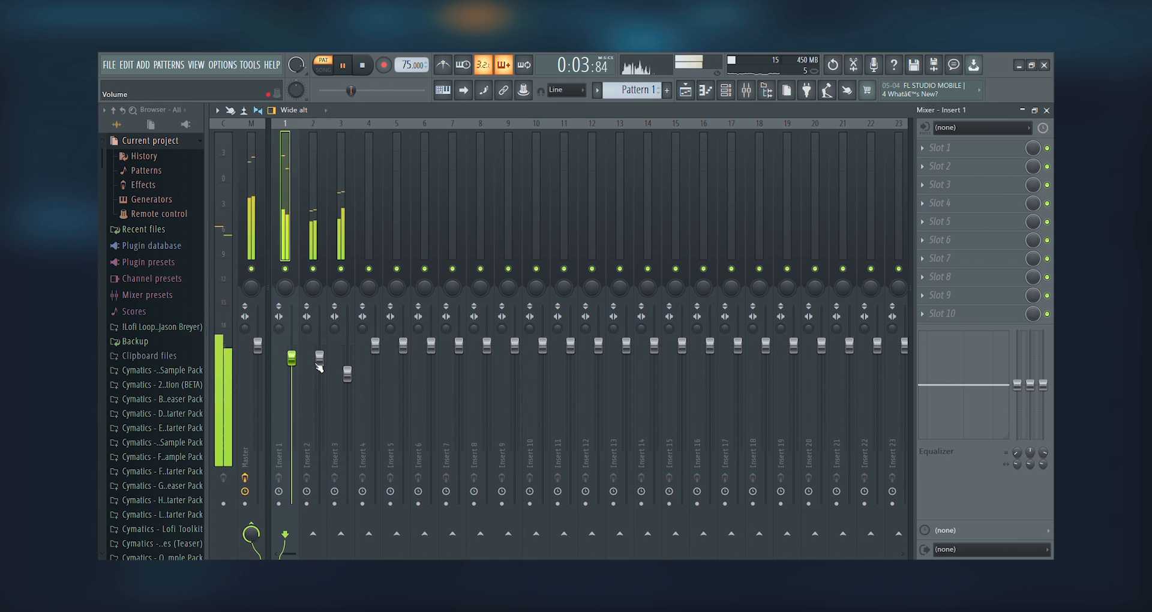
click(319, 362)
- Replace the Fruity Limiter in slot 10 of the Master track with Fruity soft clipper and return to the LABS #3 piano roll
click(253, 162)
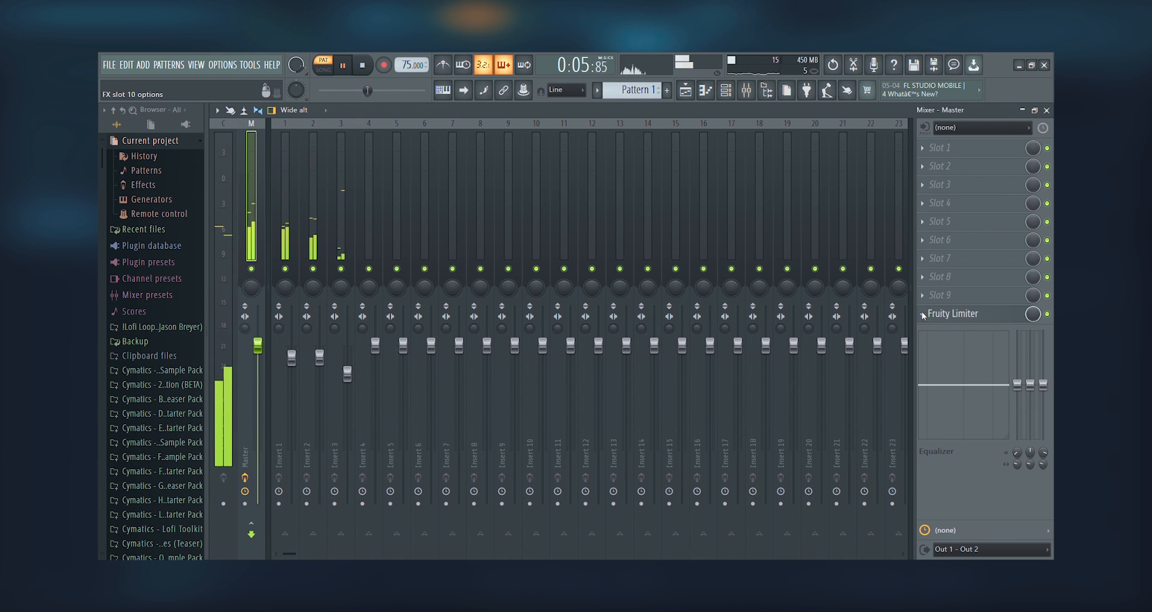
click(641, 350)
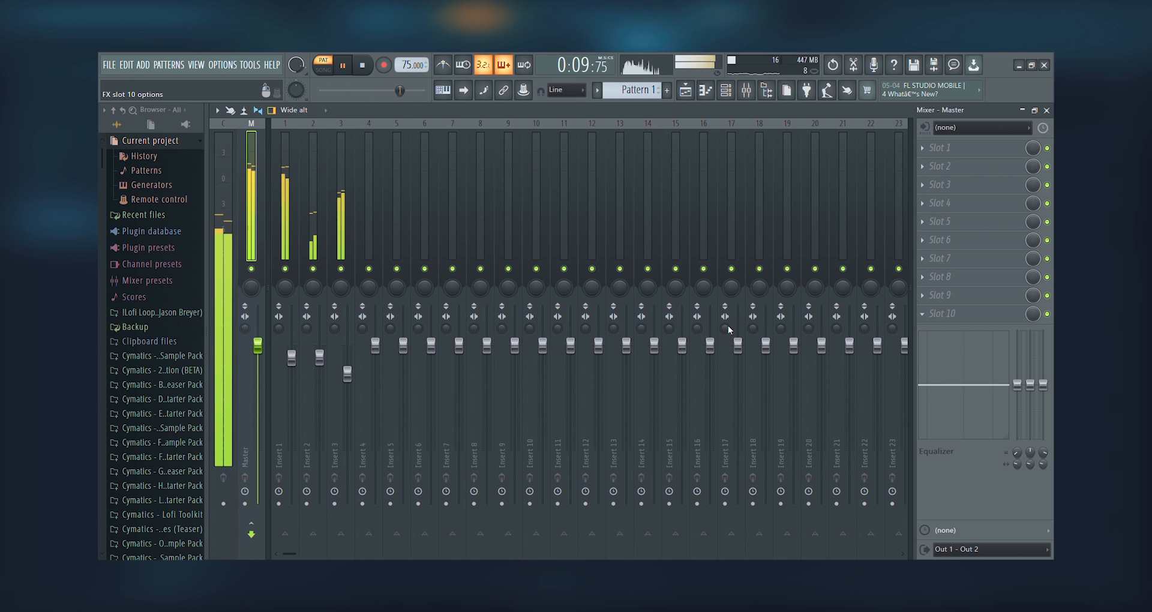
click(669, 353)
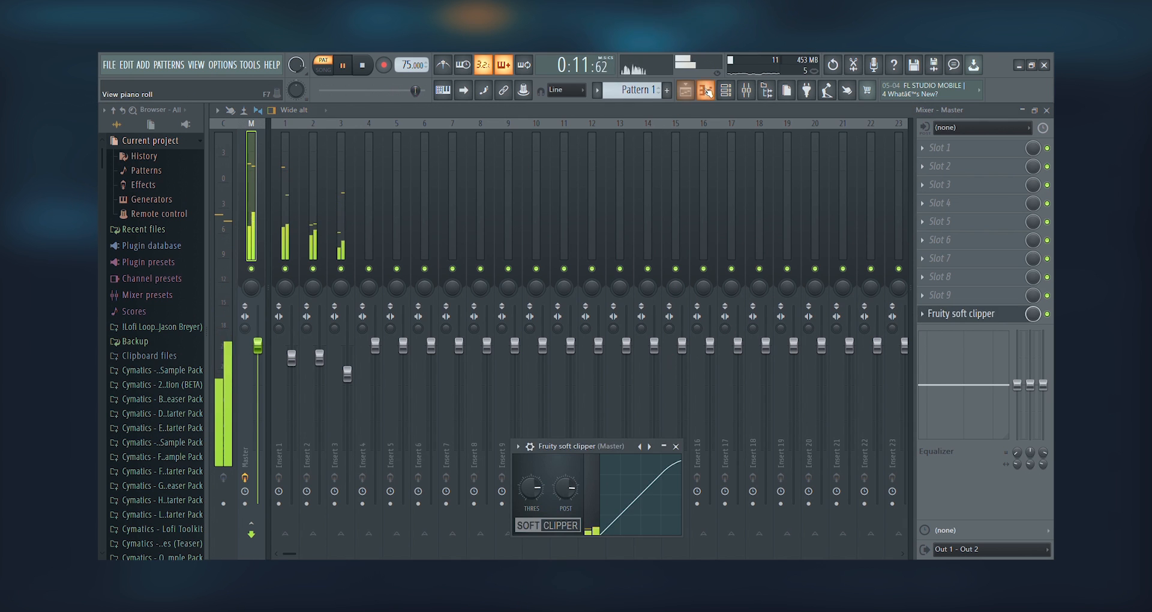
click(684, 92)
click(706, 90)
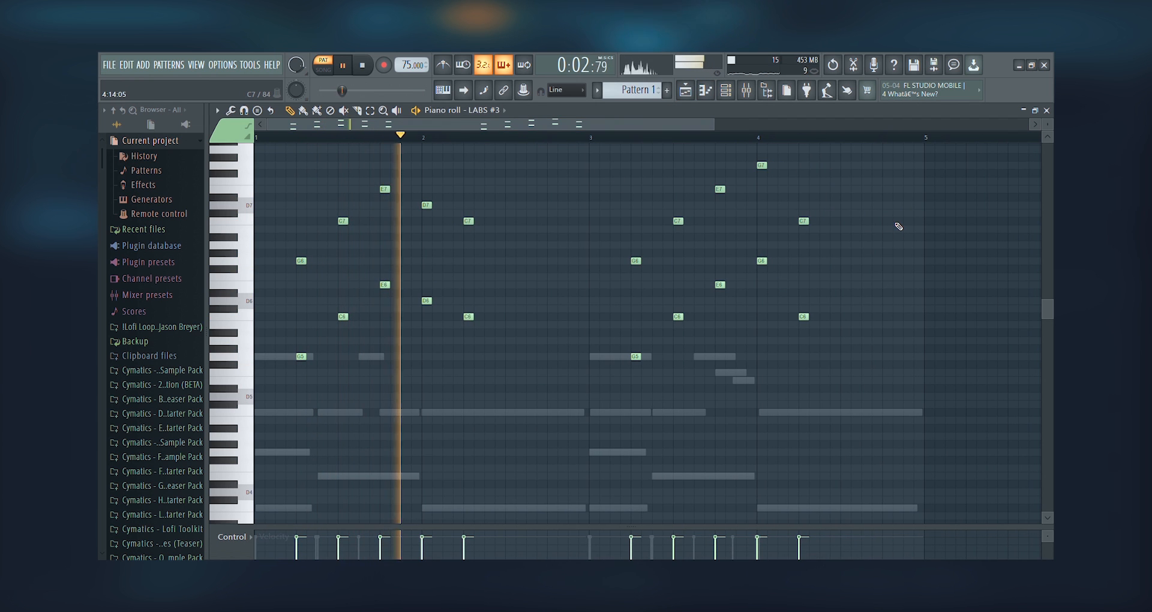
key(space)
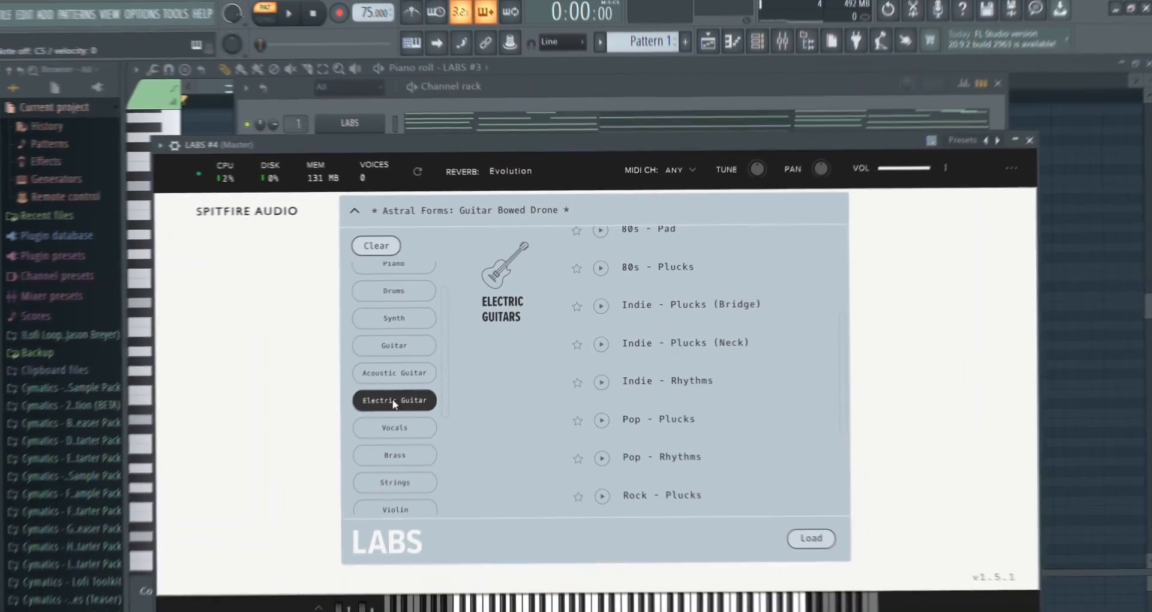
- Filter the LABS #4 presets by Acoustic Guitar and Guitar and choose a guitar sound for the counter melody
click(397, 372)
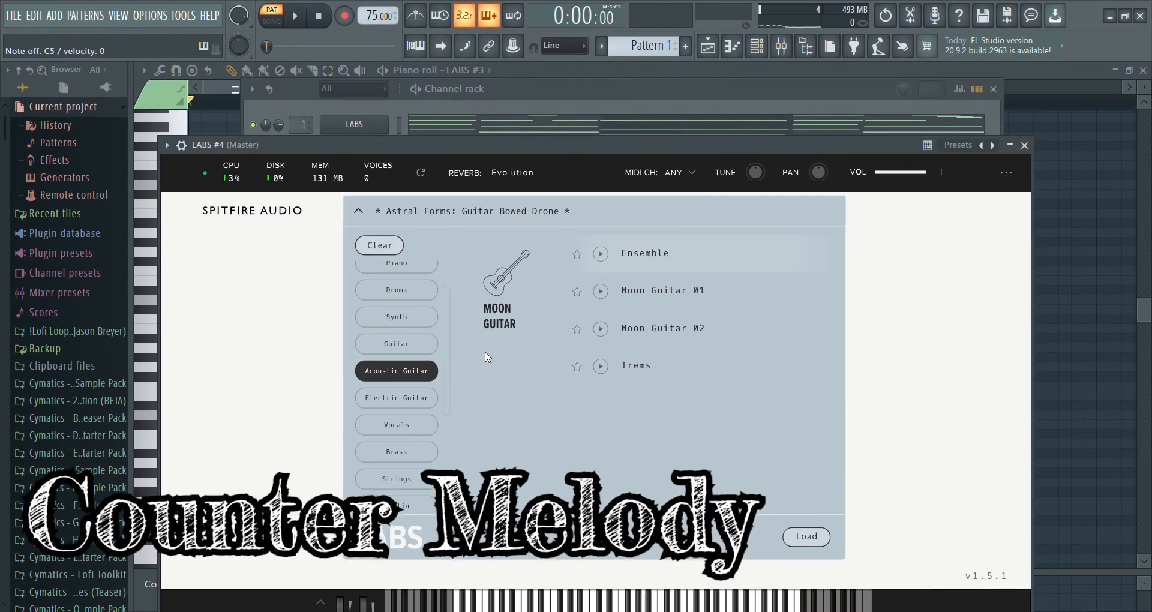
click(419, 351)
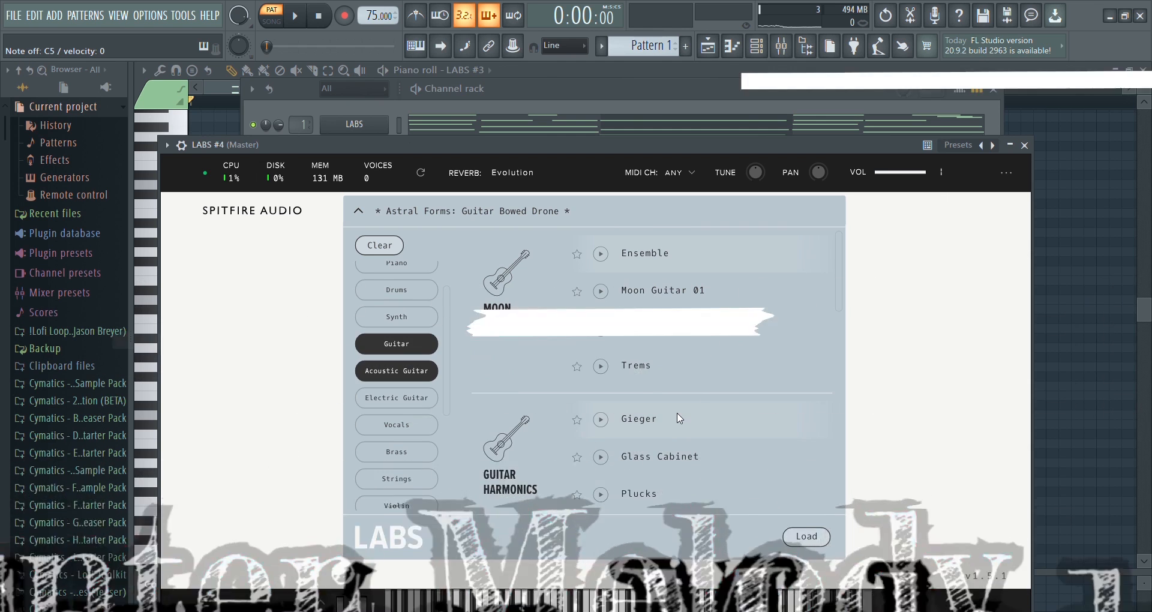
click(662, 395)
click(830, 210)
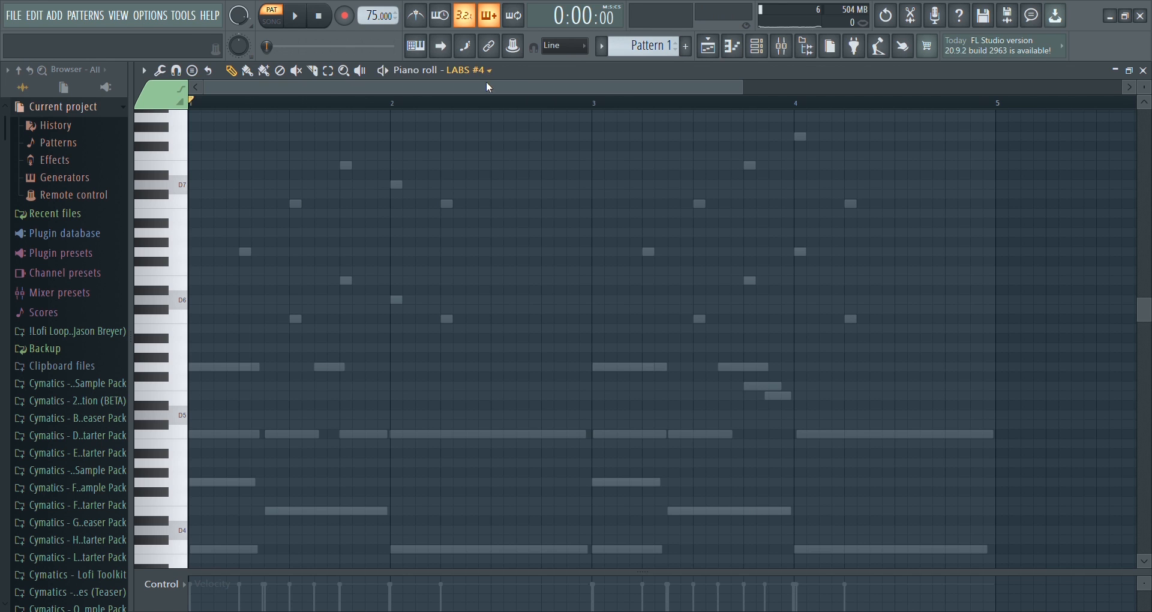
- Rehearse over Pattern 1 and record a LABS #4 counter melody of C6, D6 and G6 notes across bars 1 to 4
scroll(486, 85, down, 2)
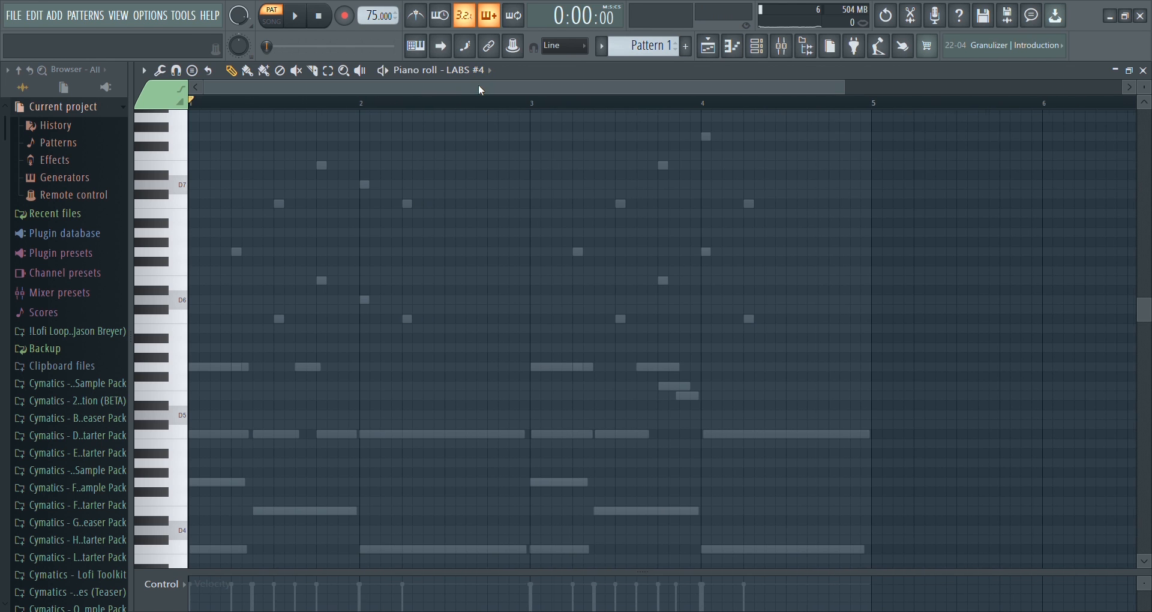
key(space)
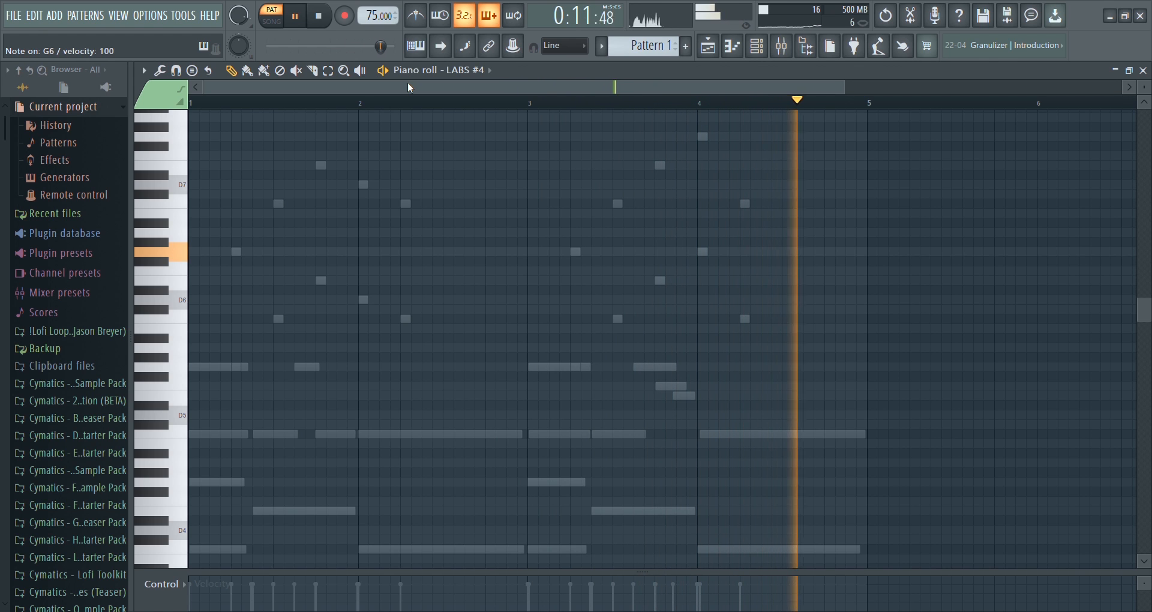
key(space)
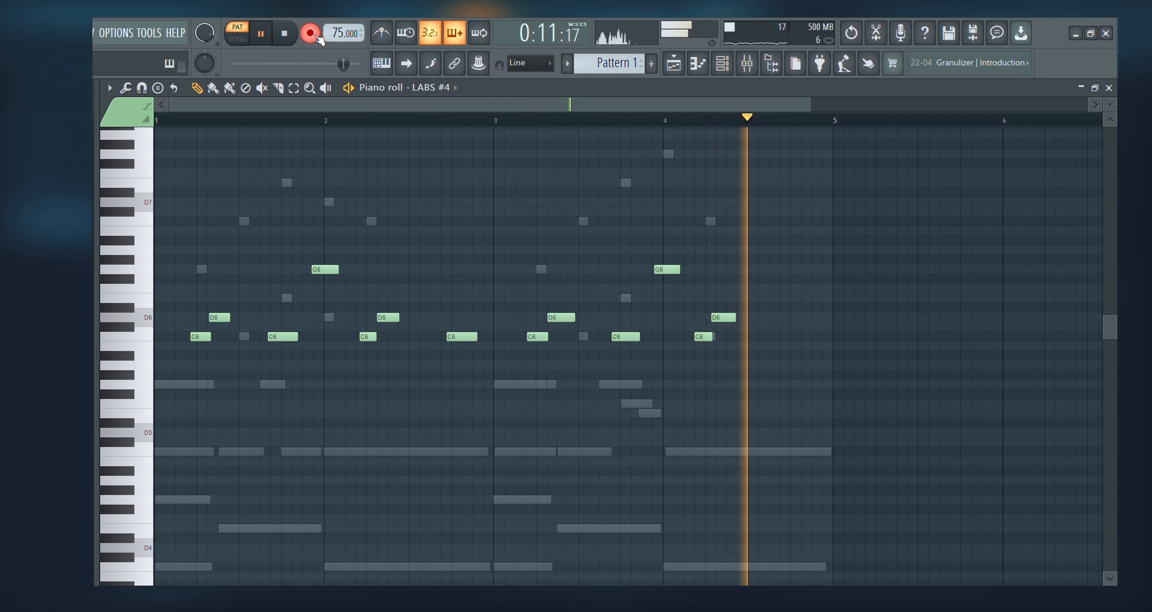
key(space)
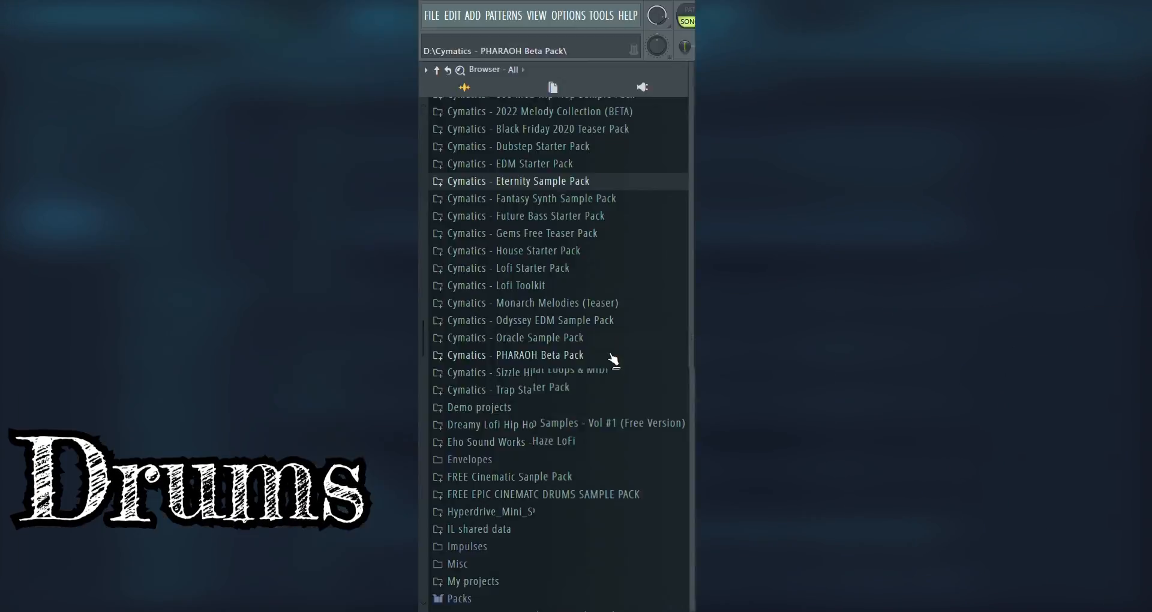
- Add Dreams Lofi Kick 2, Dreams Lofi Snare 2 and Deluxe Lofi Closed Hihat from the Cymatics Lofi Starter Pack to Tracks 3 to 5
click(447, 267)
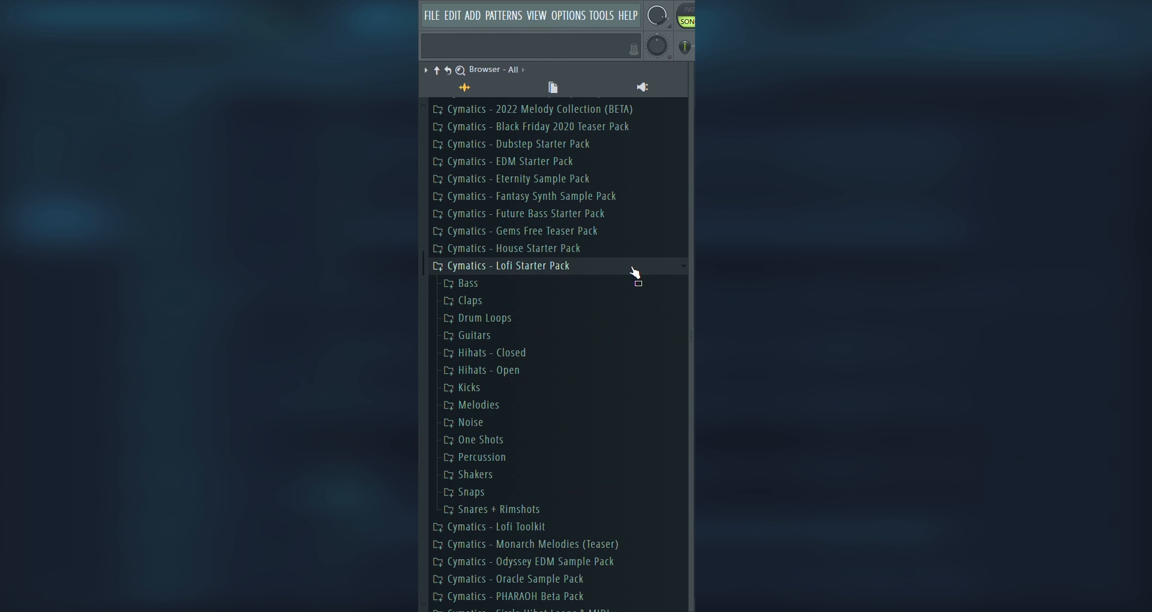
scroll(625, 303, up, 1)
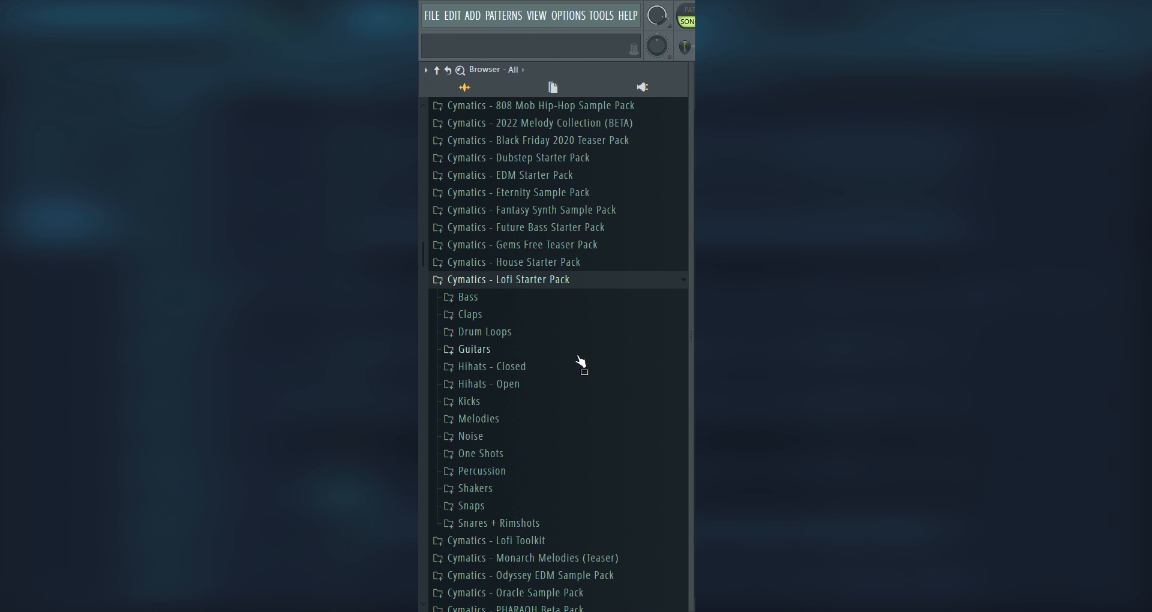
click(528, 401)
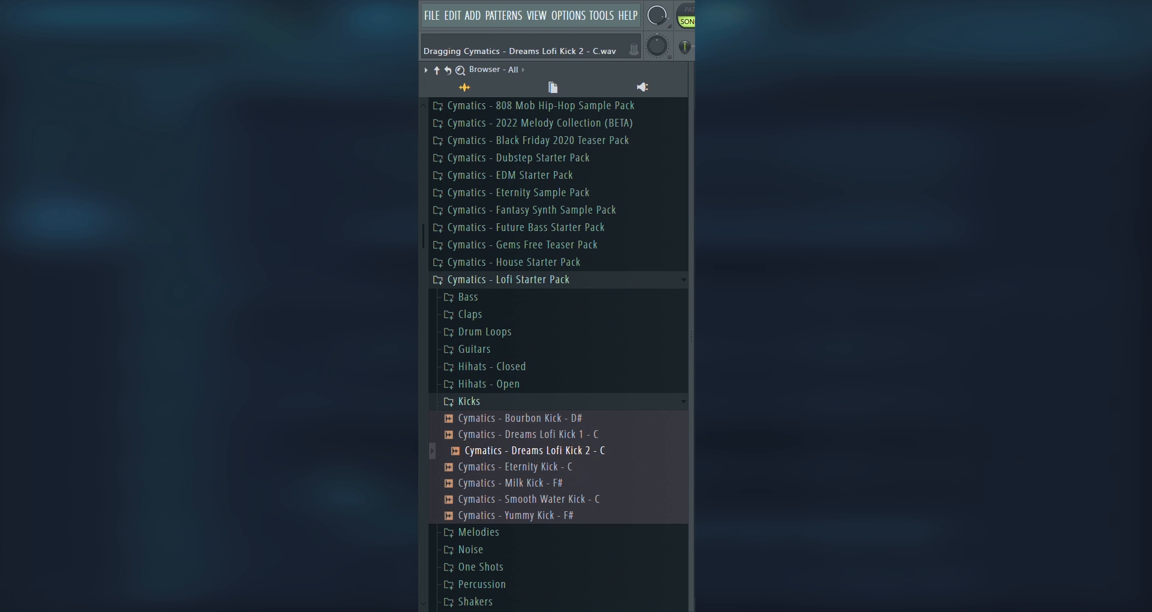
click(549, 330)
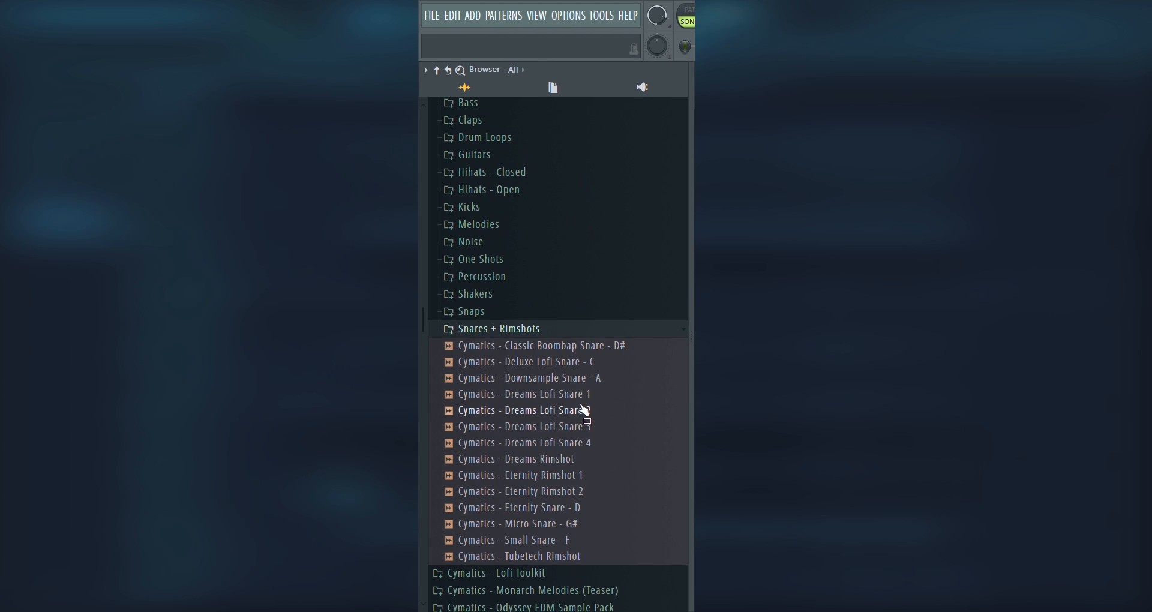
click(516, 269)
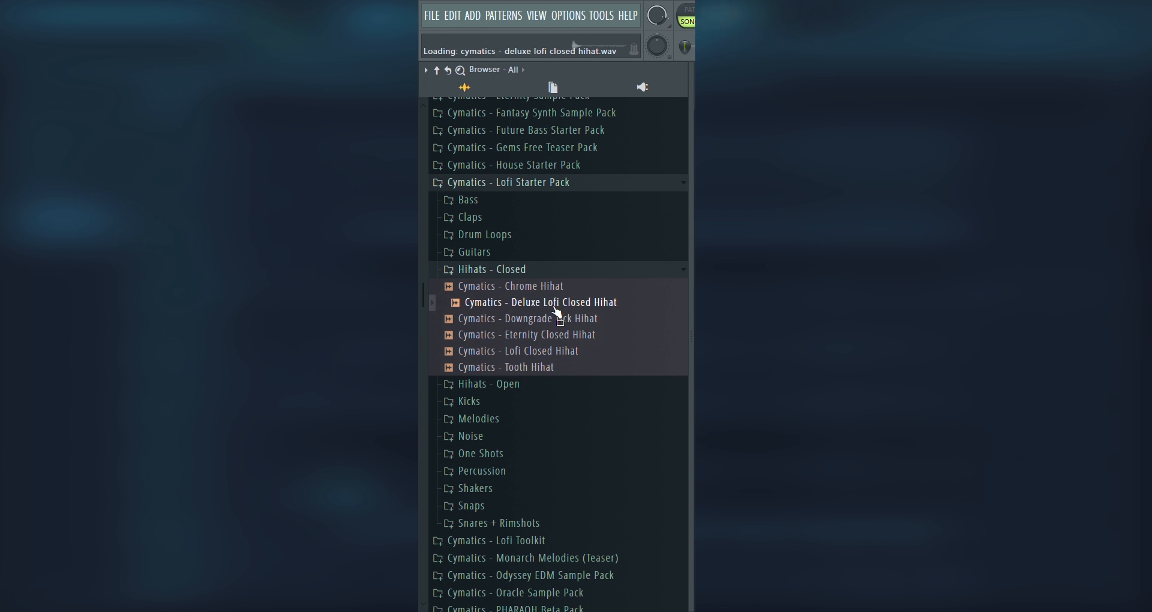
click(587, 182)
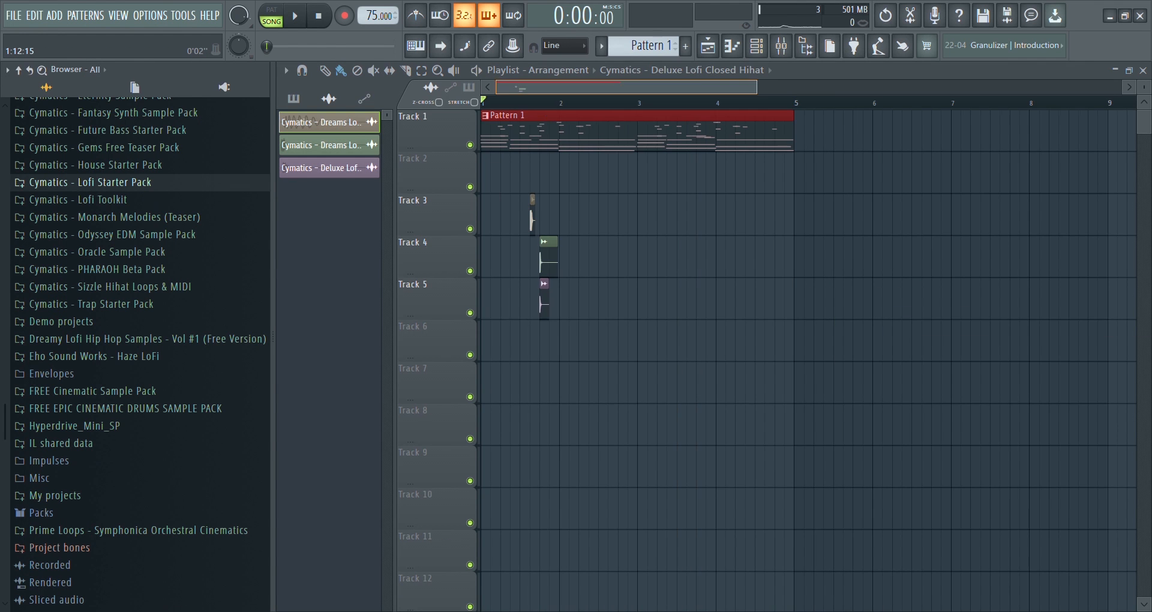
- Move the kick clip to the start of bar 1 and shift the snare and hi-hat clips aside into bar 4
drag(756, 87, 619, 88)
drag(278, 231, 113, 232)
click(433, 224)
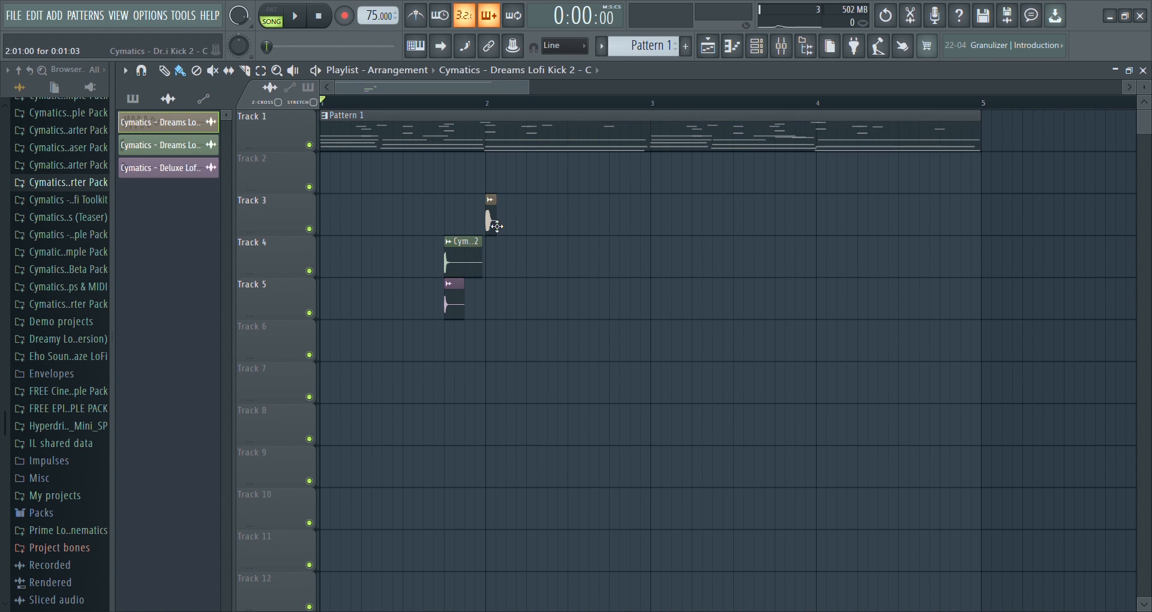
key(space)
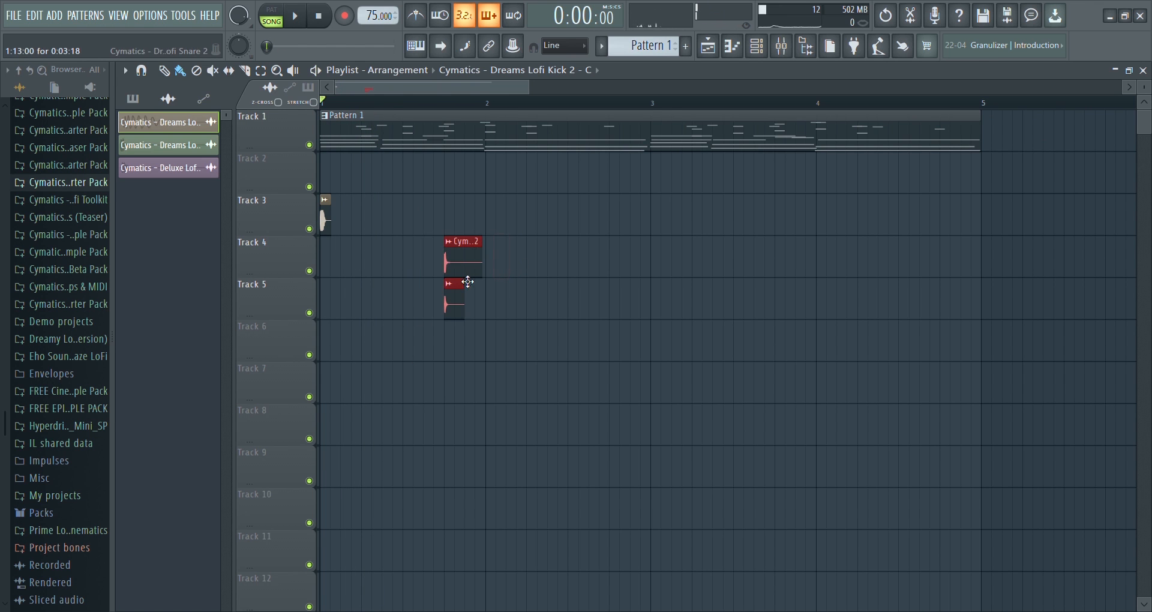
drag(465, 283, 892, 288)
- Build a repeating kick pattern on Track 3, duplicate it across bars 1 to 4 and add an extra kick late in bar 4
click(390, 223)
click(493, 223)
click(567, 228)
drag(567, 228, 558, 228)
key(space)
drag(620, 210, 324, 222)
key(ctrl+b)
drag(888, 285, 1074, 285)
click(955, 223)
click(935, 114)
key(space)
- Place the snare on beats 2 and 4 of every bar on Track 4, from bar 1 to bar 4
click(1076, 258)
click(367, 262)
click(450, 262)
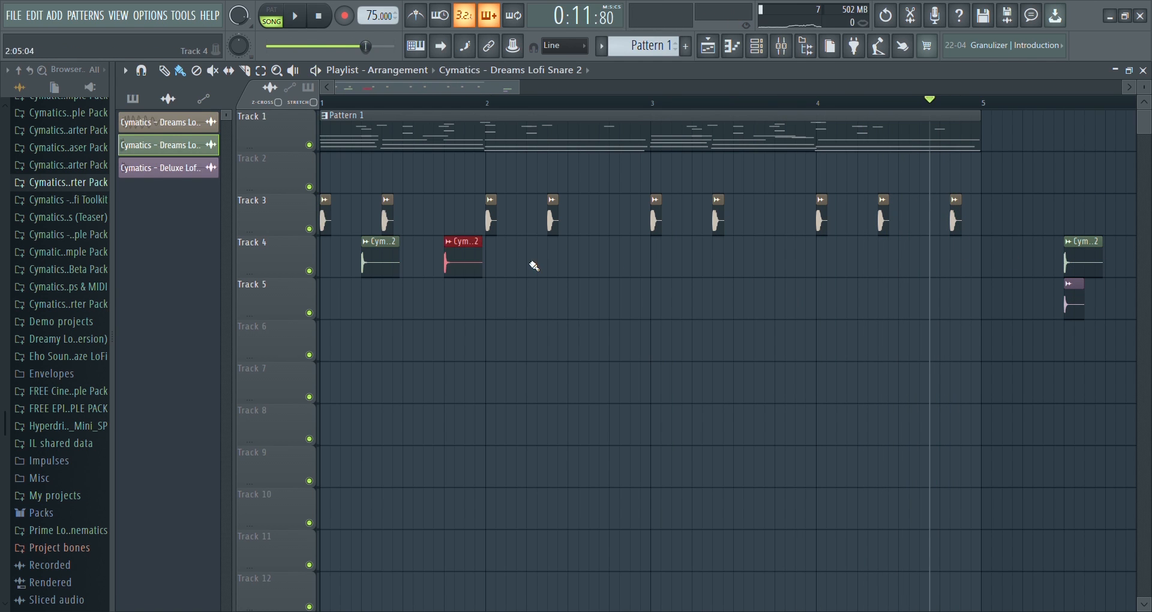
click(532, 263)
click(615, 264)
click(698, 264)
click(780, 264)
- Nudge the last kick in bar 4 slightly later and play back the end of the loop to check it
key(space)
drag(955, 221, 966, 221)
click(925, 103)
key(space)
key(space)
- Fill the closed hi-hat channel on every second step of Pattern 1 and lower every other hit's velocity to about 63%
click(1079, 298)
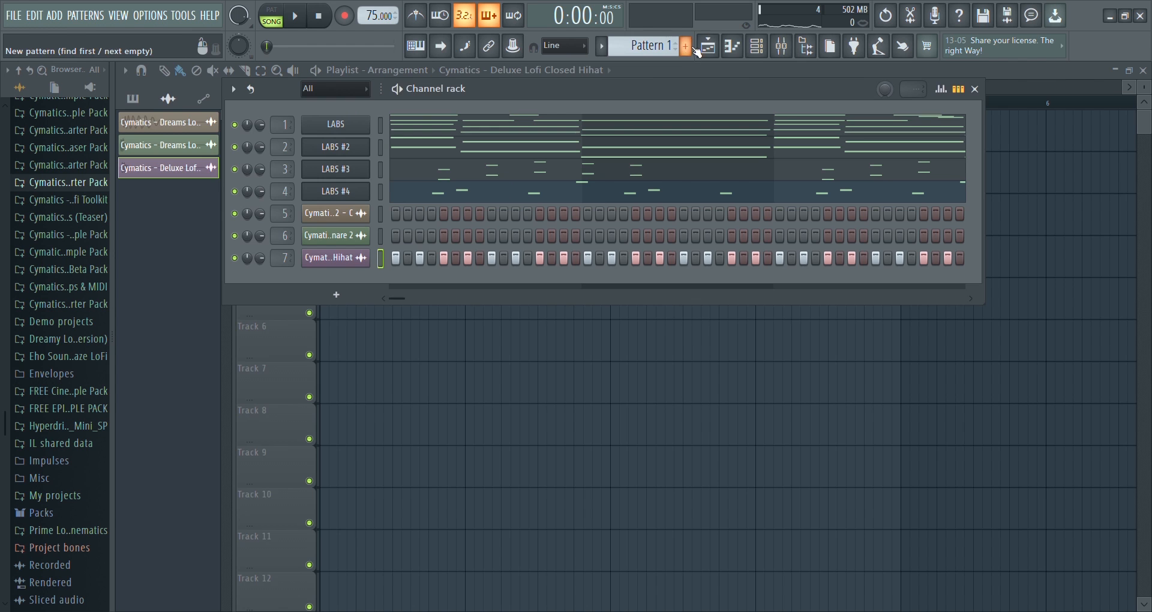
click(734, 52)
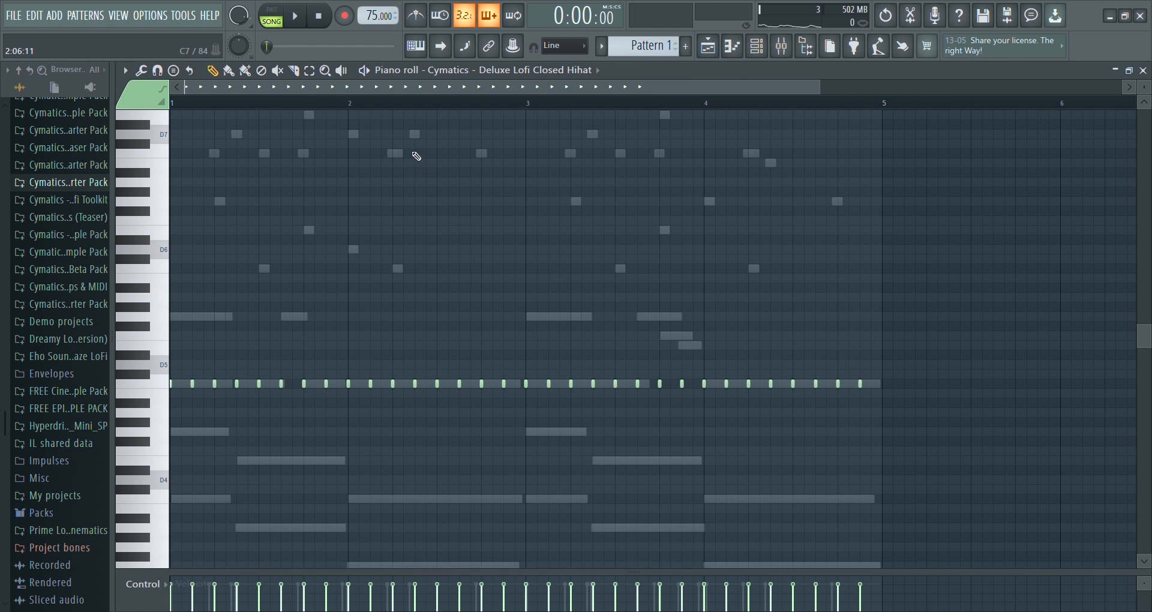
drag(291, 572, 290, 399)
click(197, 481)
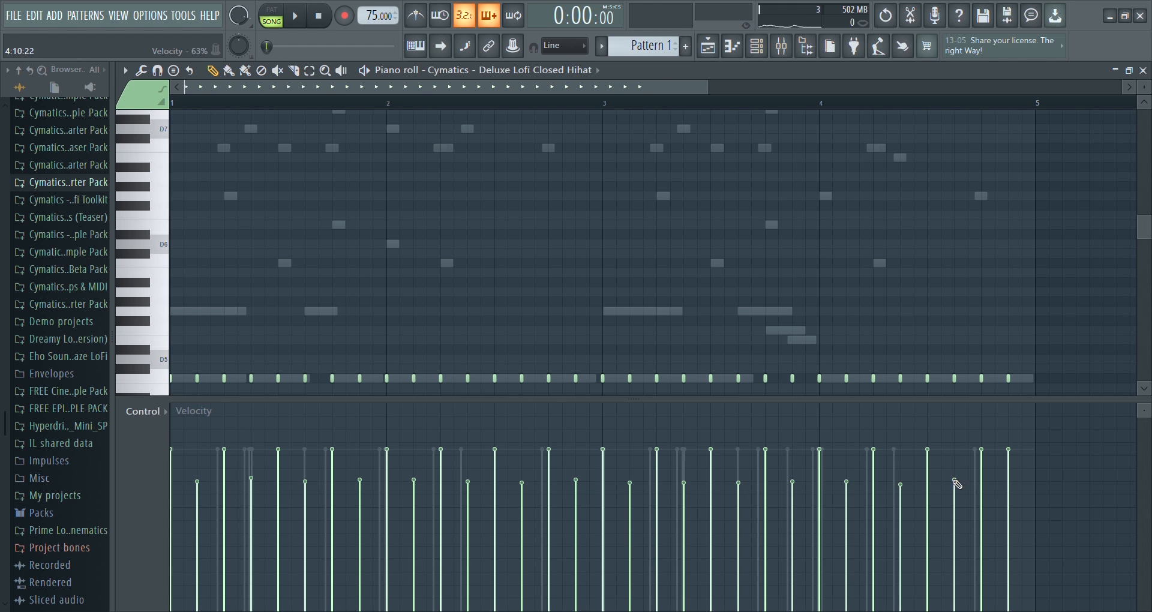
- Balance the drums during playback by lowering Insert 5 slightly, Insert 6 a little more and Insert 7 the most
key(space)
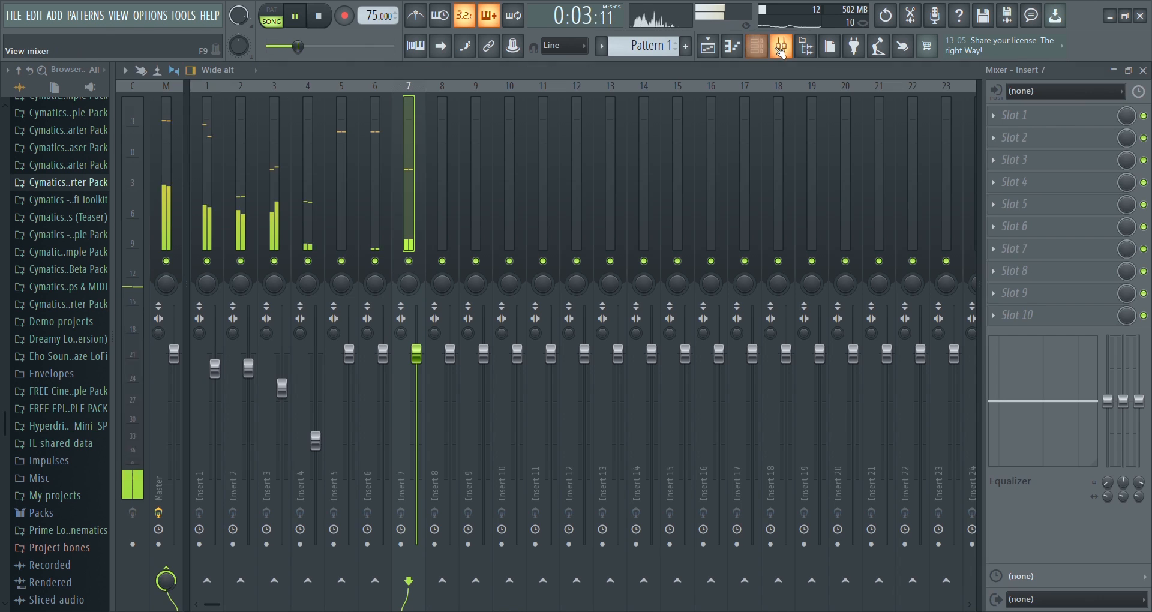
click(781, 46)
drag(416, 354, 415, 412)
mouse_move(349, 354)
mouse_down()
mouse_move(349, 370)
mouse_move(383, 375)
mouse_move(349, 359)
mouse_up()
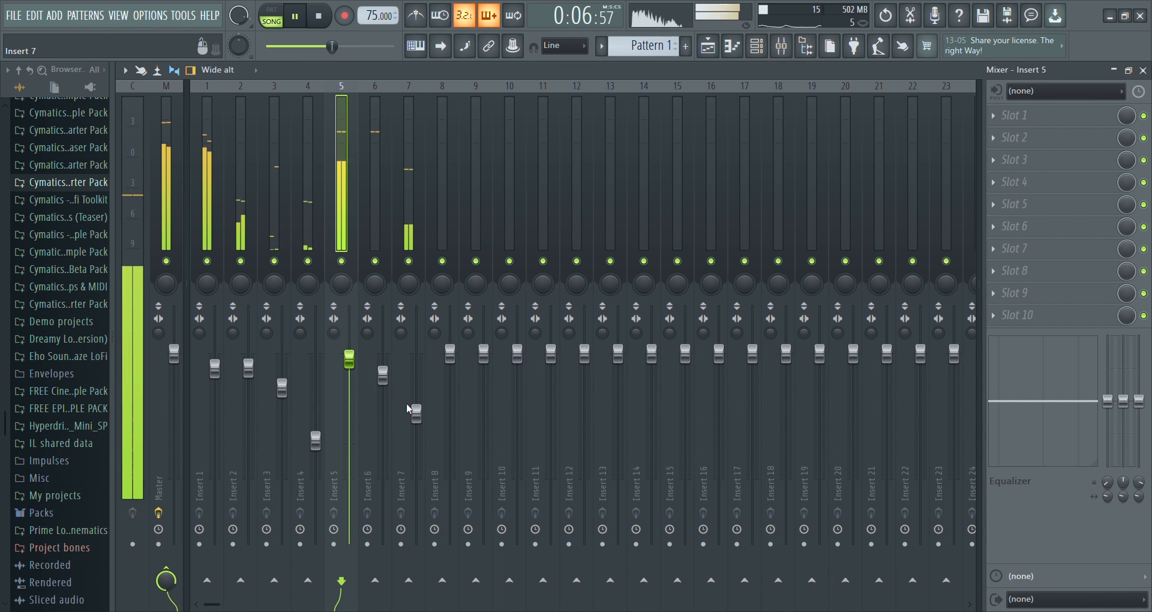
drag(416, 412, 416, 418)
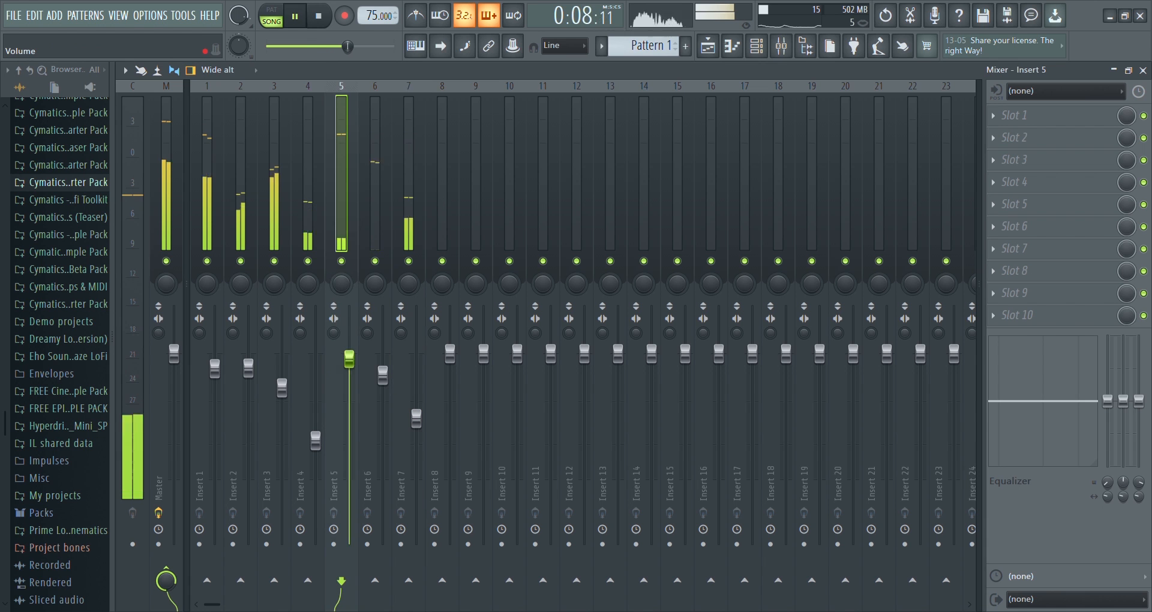
click(383, 376)
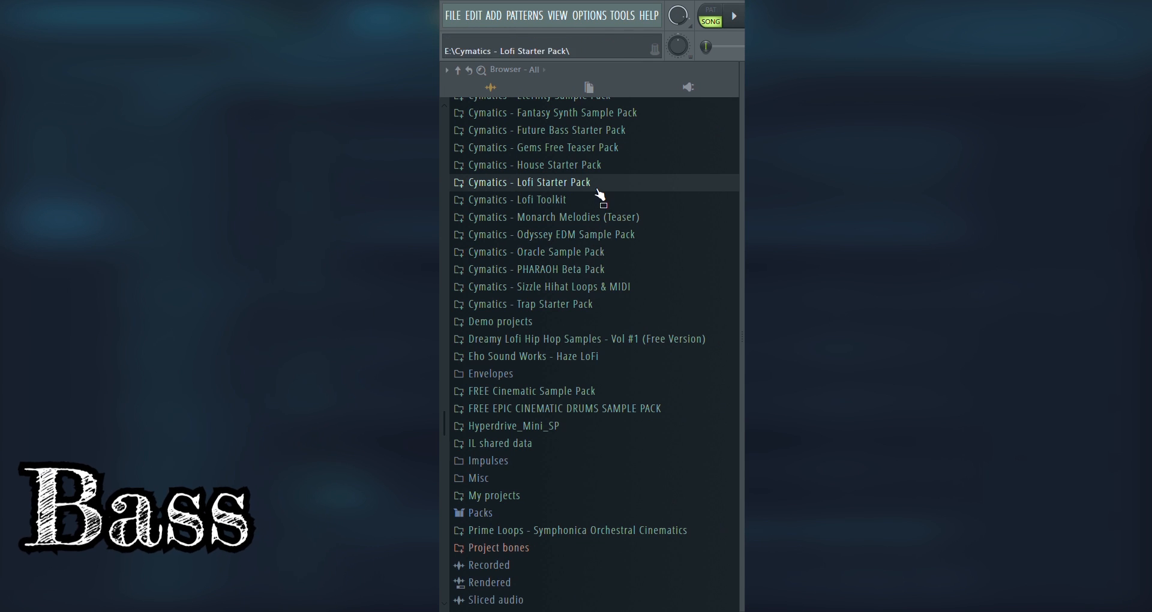
- Compare bass samples in the Lofi Starter Pack and Eternity Sample Pack, and load Cymatics - Eternity Bass Guitar - C as a new channel
click(598, 190)
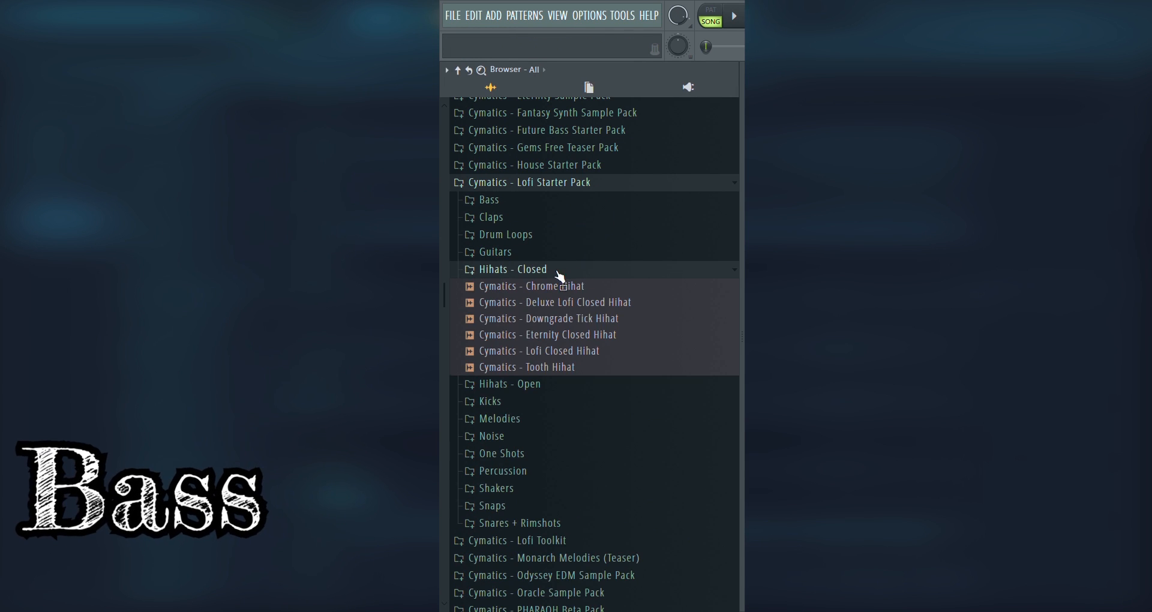
click(588, 202)
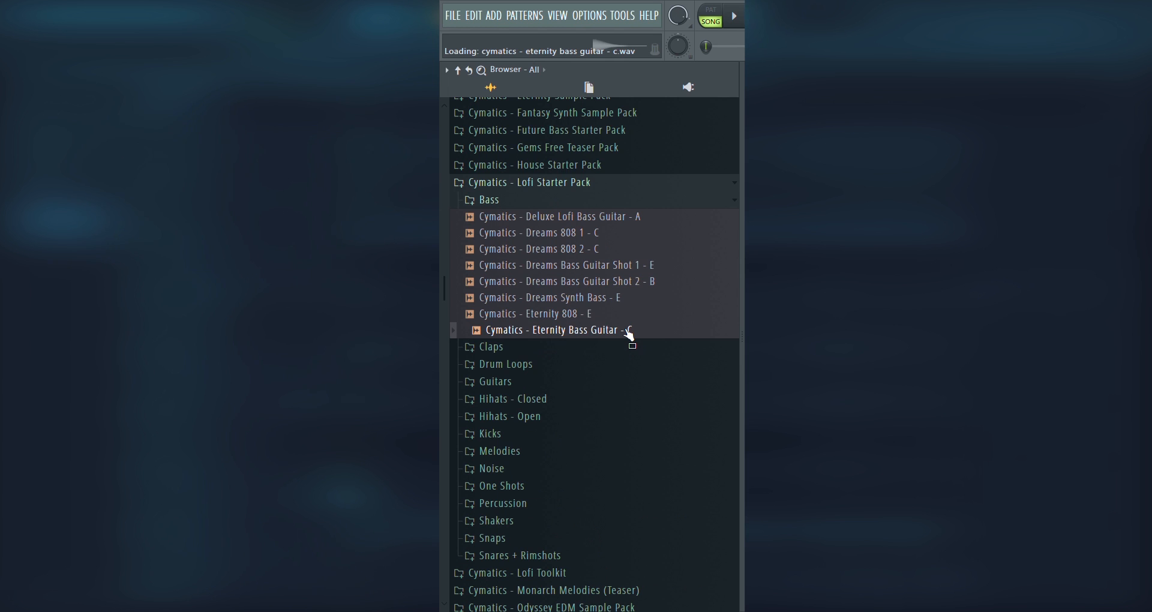
scroll(630, 334, up, 4)
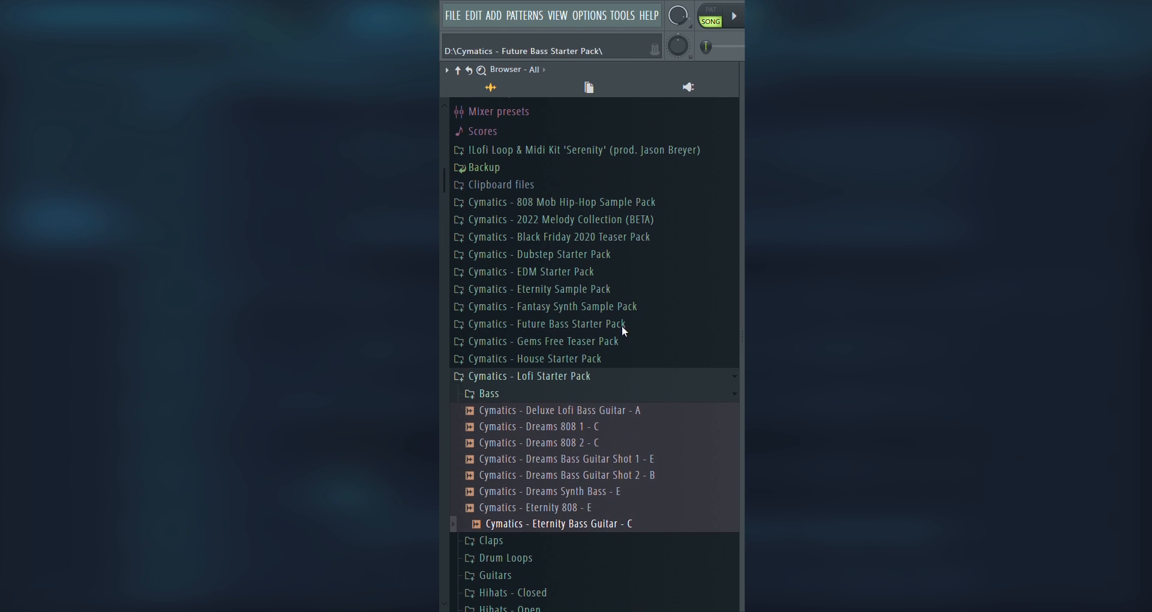
click(578, 290)
click(558, 309)
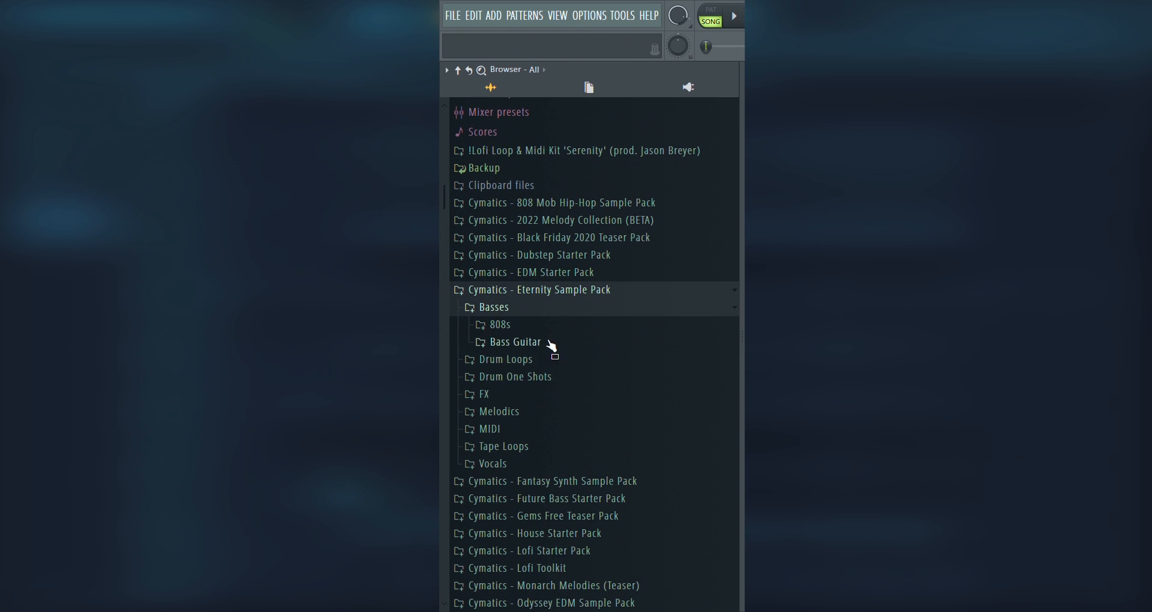
click(550, 345)
click(592, 293)
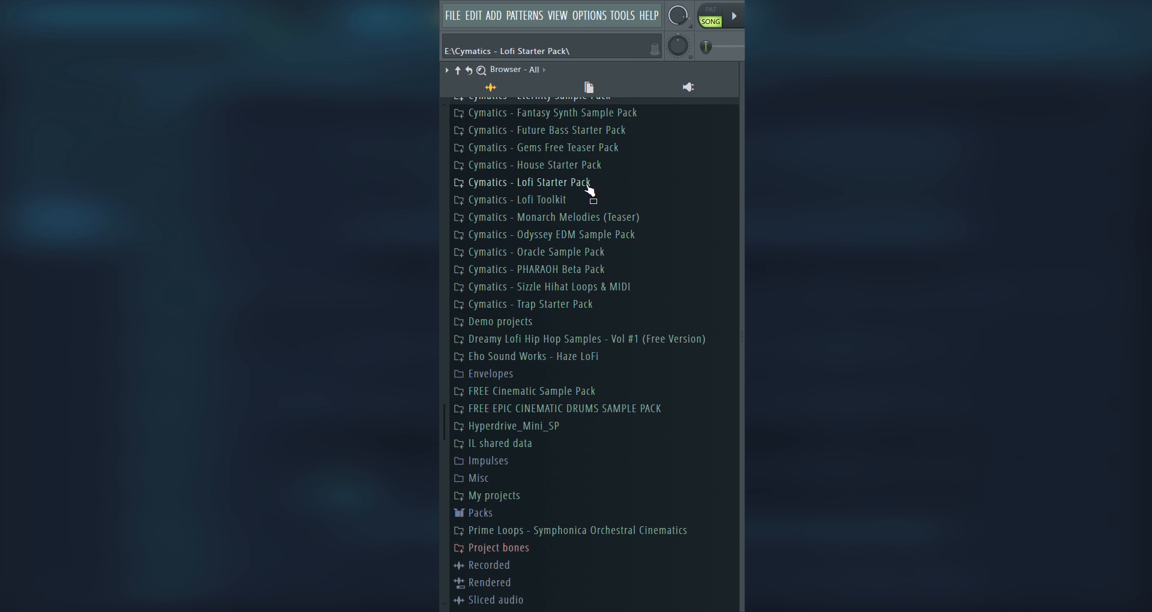
click(588, 186)
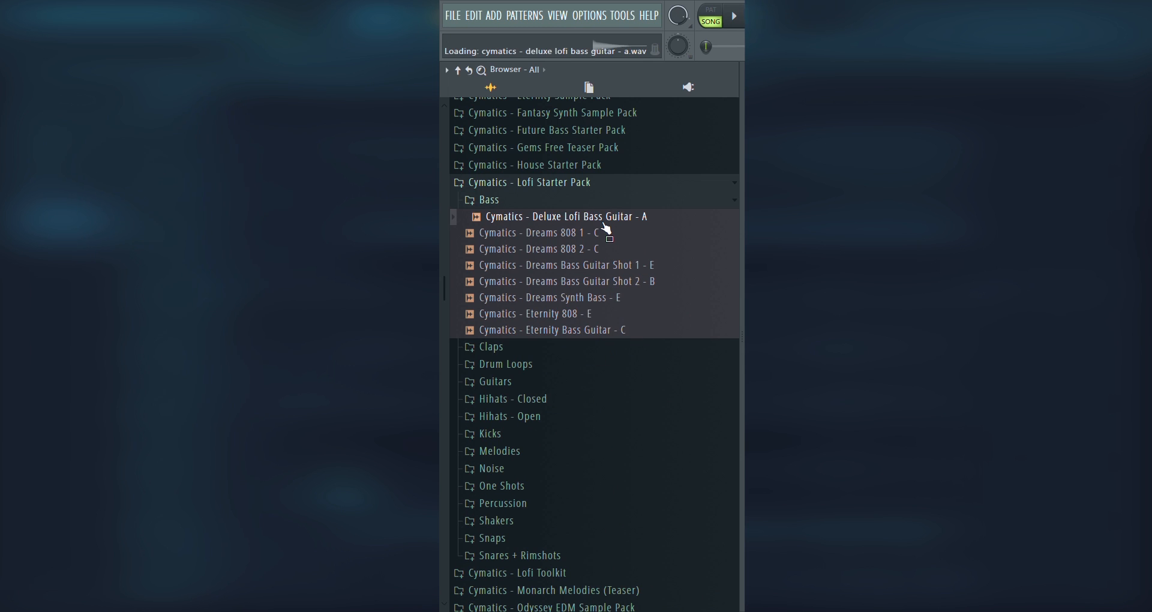
drag(608, 342, 922, 280)
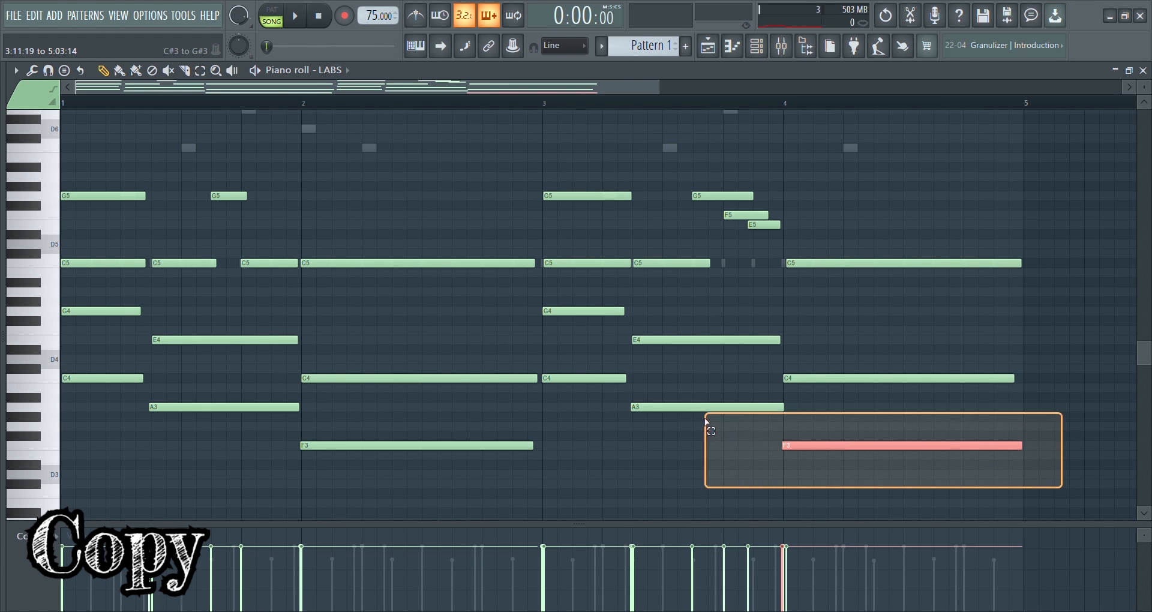
- Copy the lowest LABS notes into the Eternity Bass Guitar piano roll, keeping only the C4, A3 and F3 root notes
drag(706, 423, 80, 368)
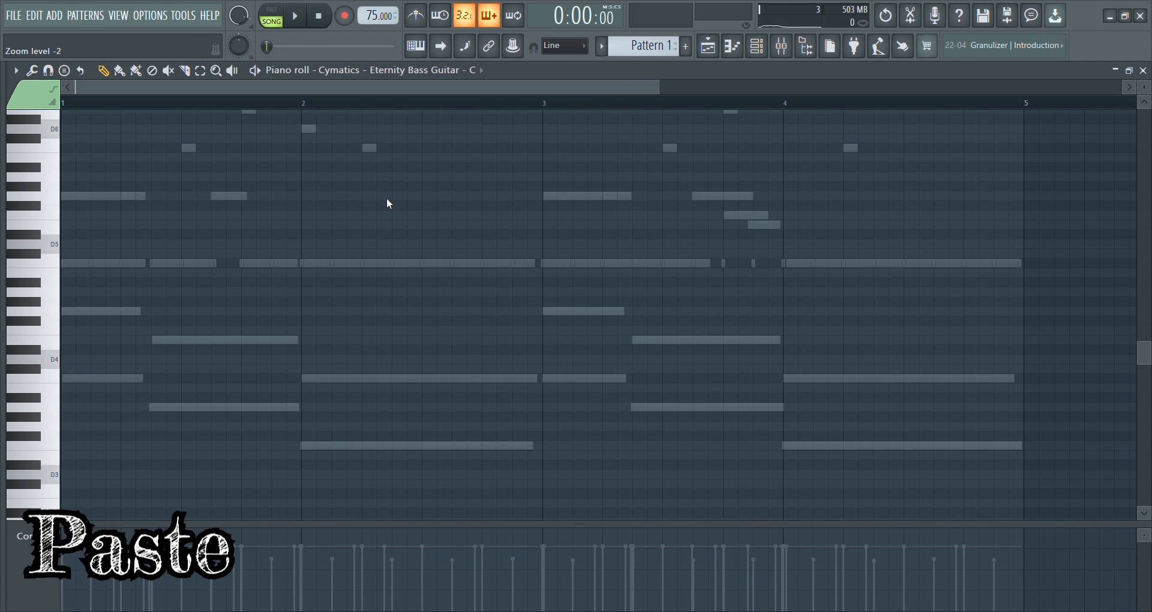
key(ctrl+v)
click(591, 293)
right_click(424, 379)
right_click(666, 374)
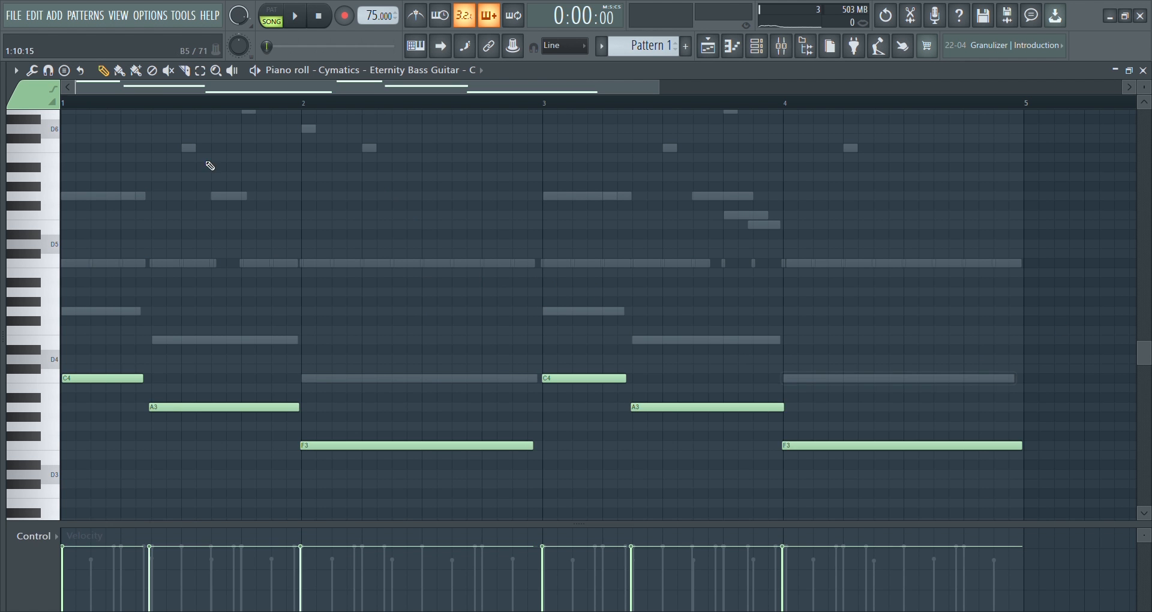
- Transpose all the bass notes up one octave and play the loop to hear them
key(ctrl+a)
key(ctrl+Up)
key(space)
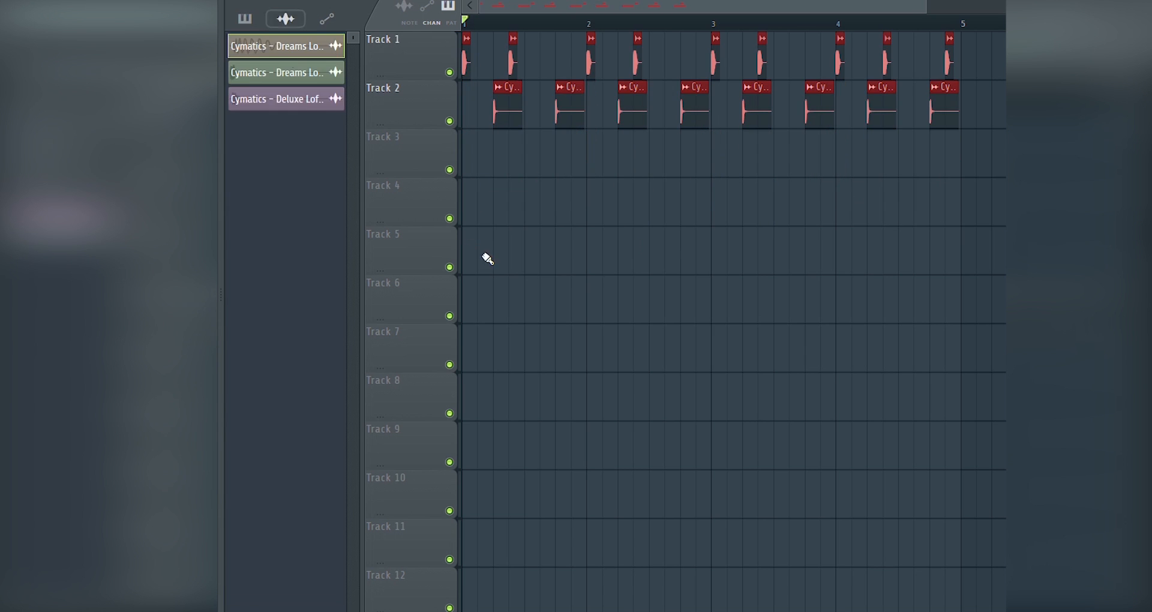
- Arrange the per-channel patterns from bar 1: closed hi-hat on Track 3, LABS to LABS #4 on Tracks 4 to 7, bass guitar on Track 8
click(285, 72)
drag(518, 264, 510, 259)
drag(285, 99, 495, 306)
drag(285, 125, 498, 354)
drag(286, 151, 528, 396)
drag(540, 393, 517, 153)
drag(286, 178, 510, 396)
key(space)
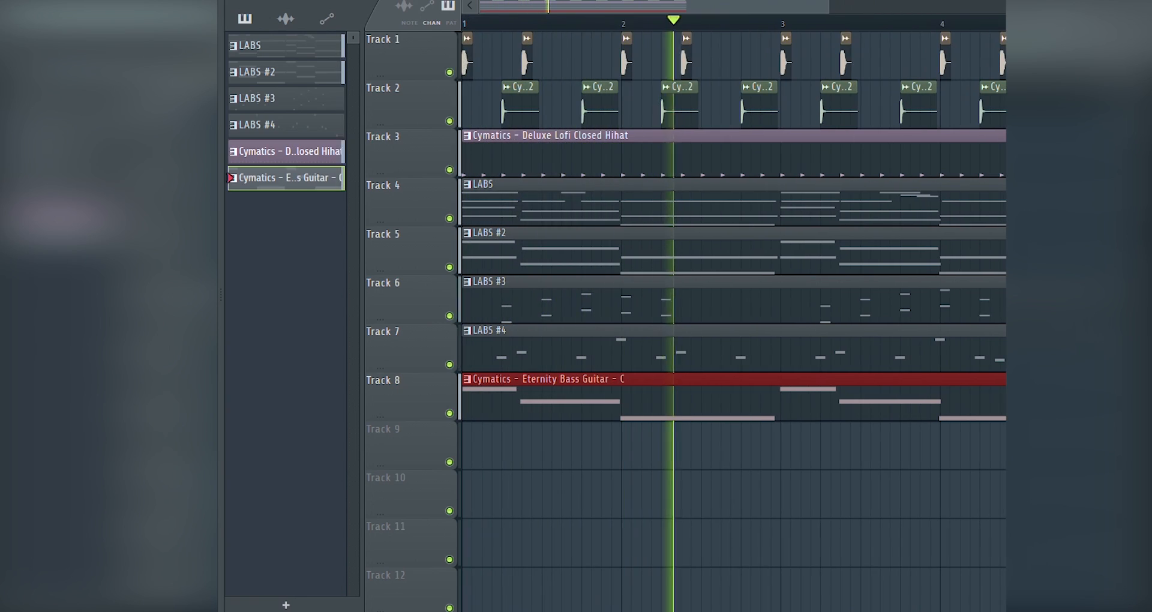